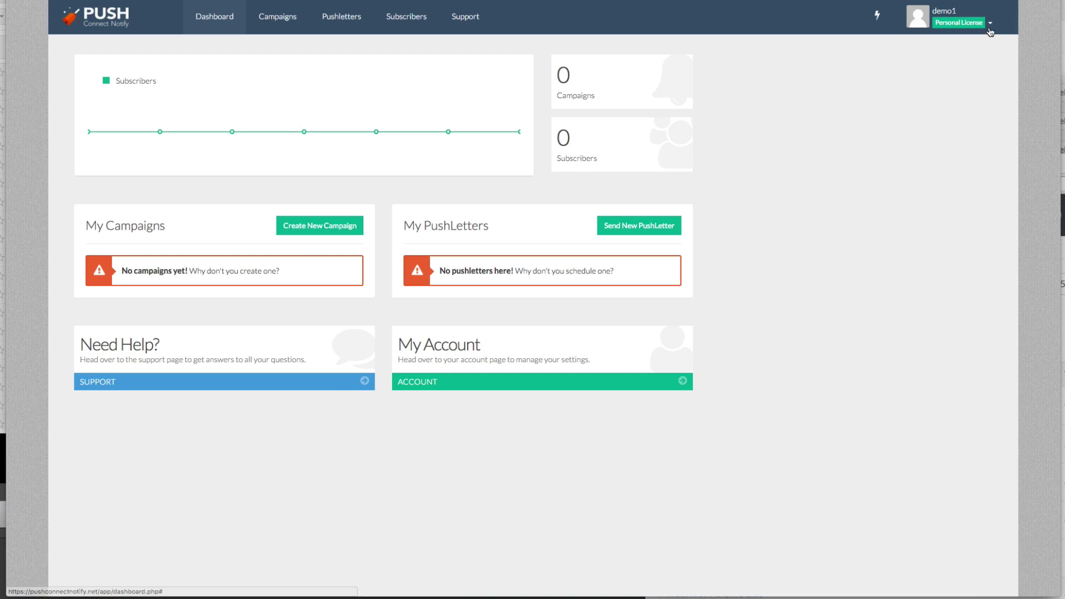
Review autoresponder connections in account settings, choosing MailChimp as a service, then return to the dashboard.
click(989, 23)
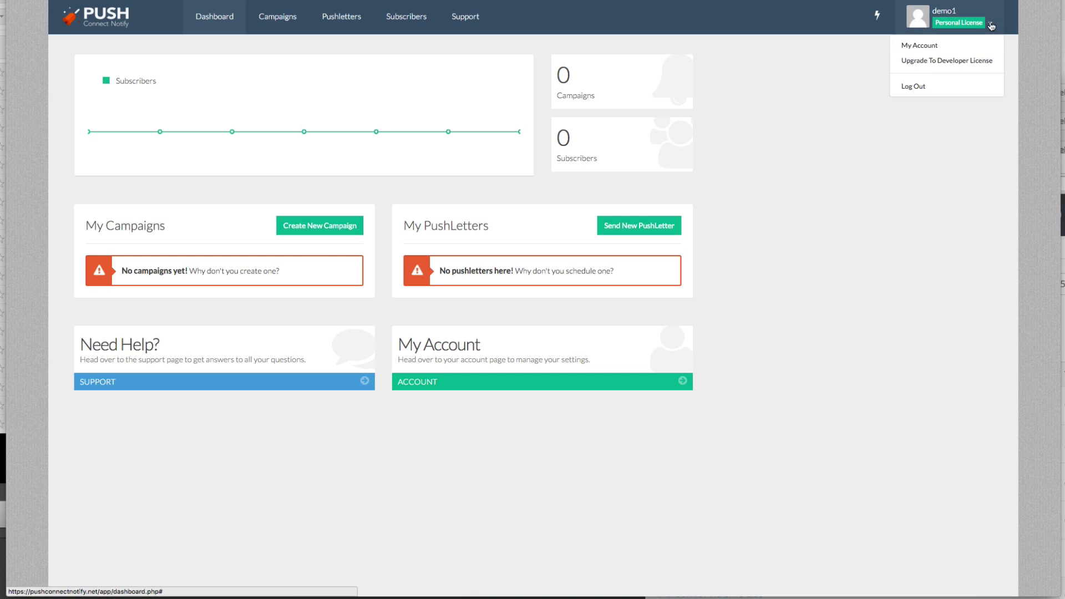
click(975, 46)
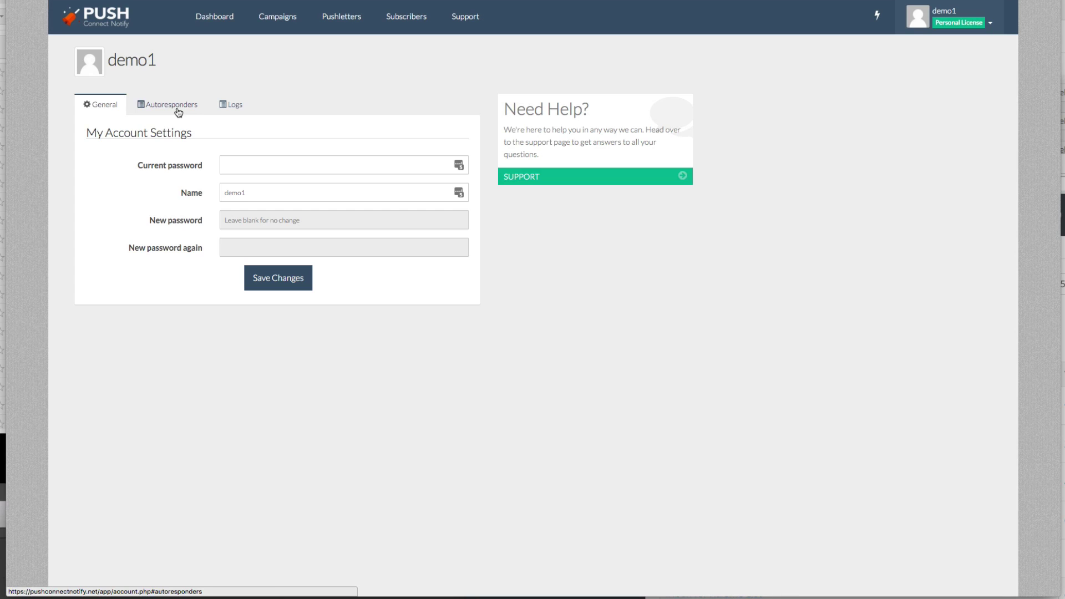
click(178, 113)
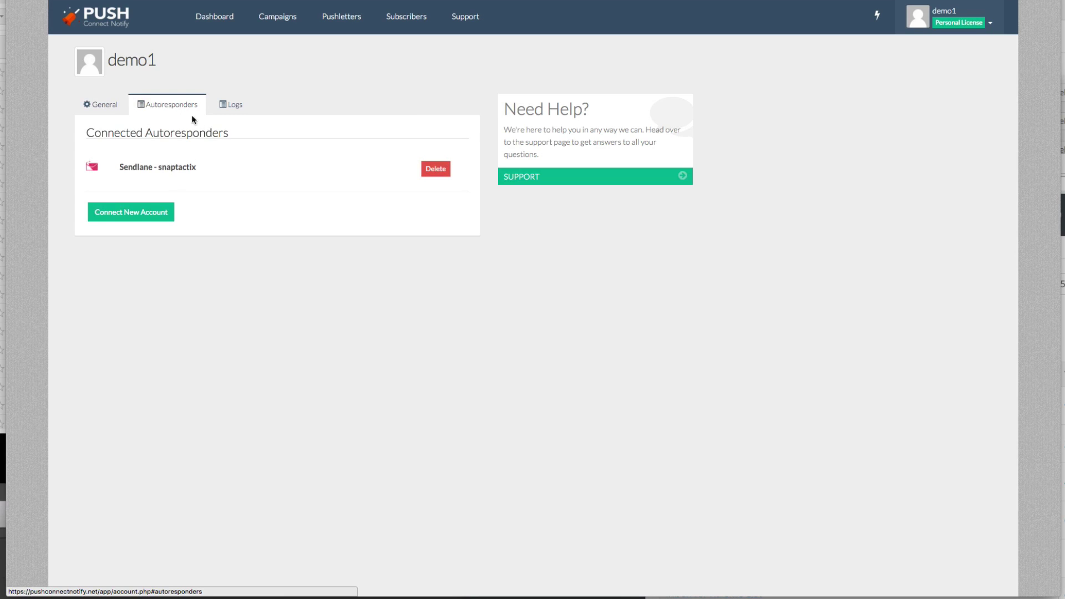
click(150, 211)
click(319, 234)
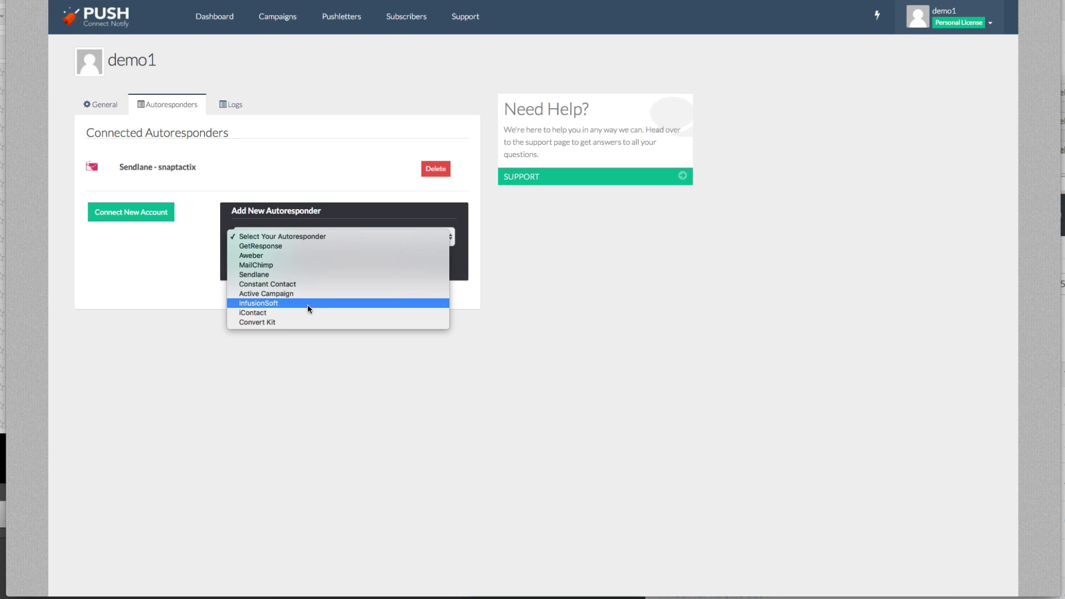
click(356, 264)
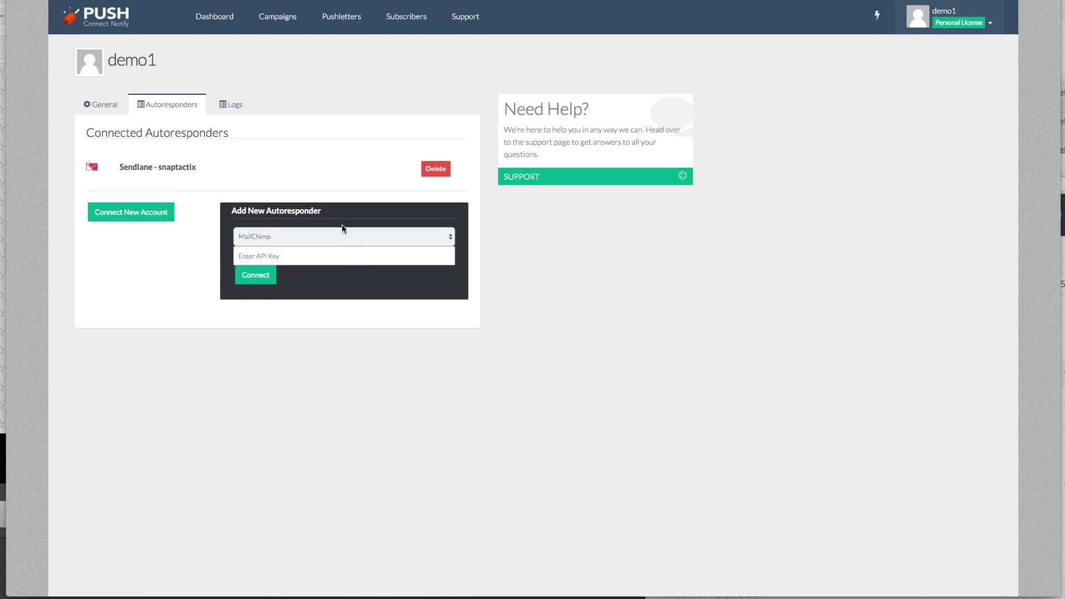
click(230, 16)
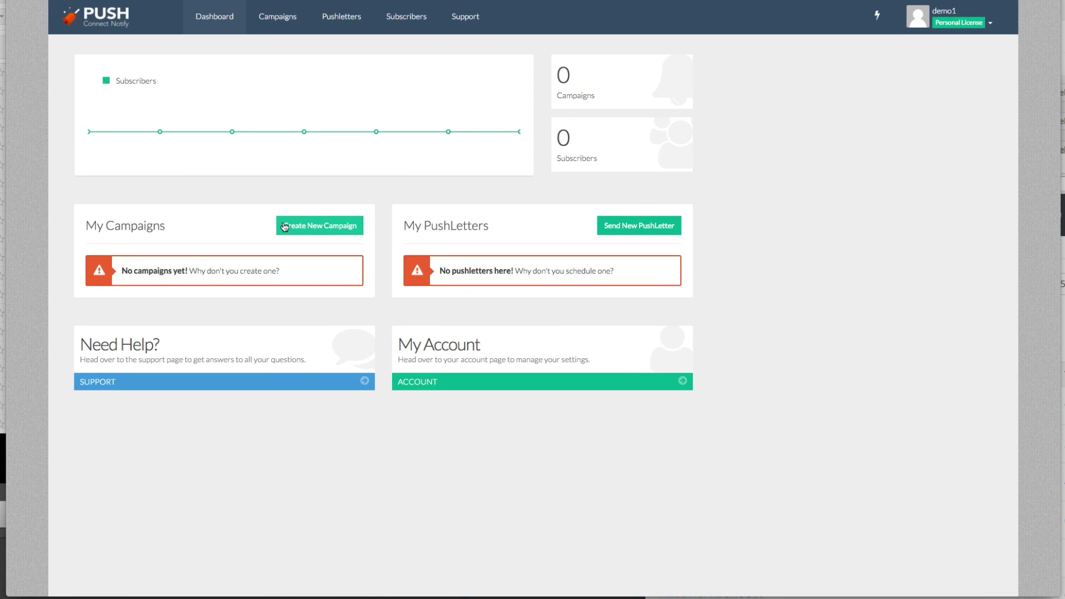
Create a new campaign named abc123456 and continue to its setup page.
click(351, 228)
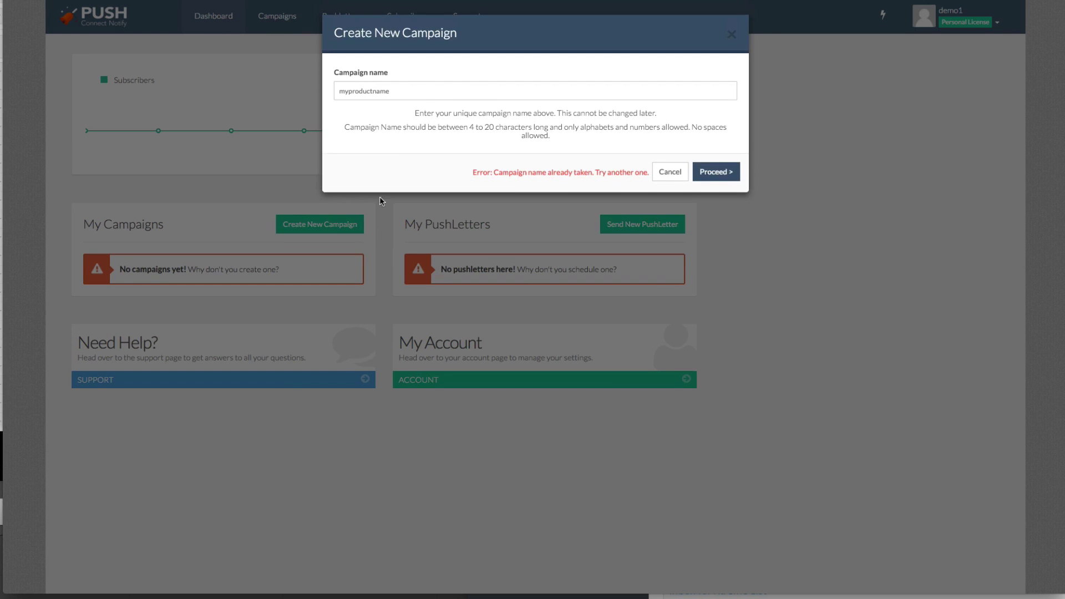
click(410, 91)
key(ctrl+a)
text(abc)
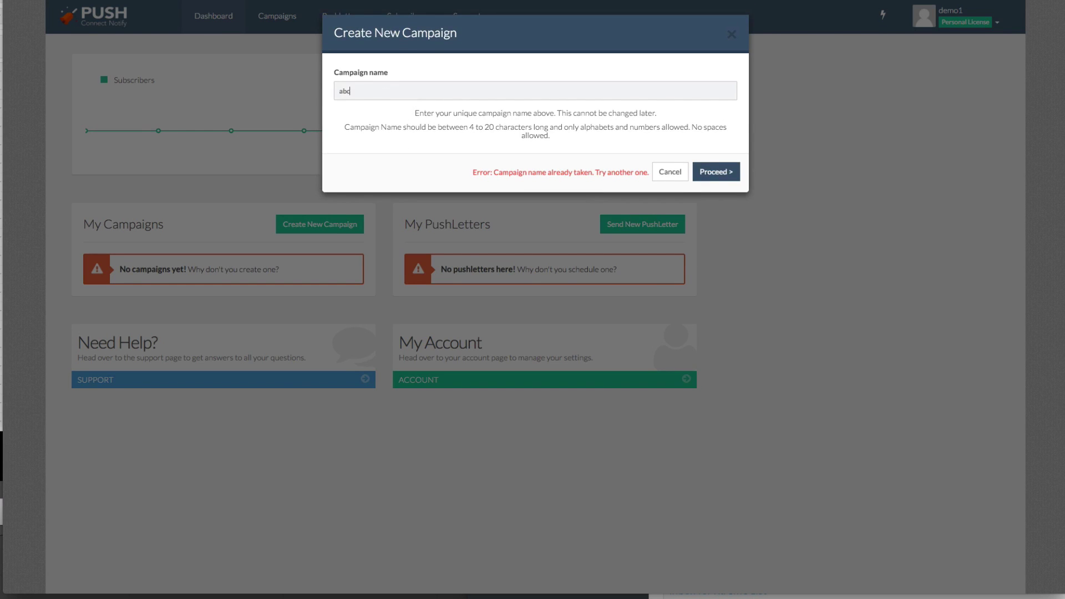
text(123456)
click(702, 171)
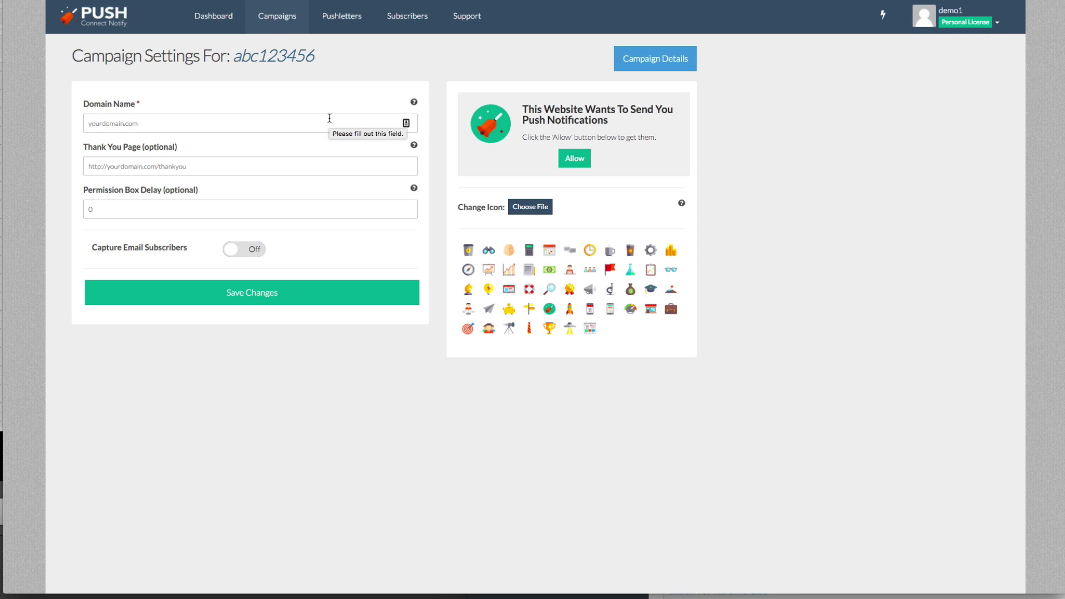
click(226, 127)
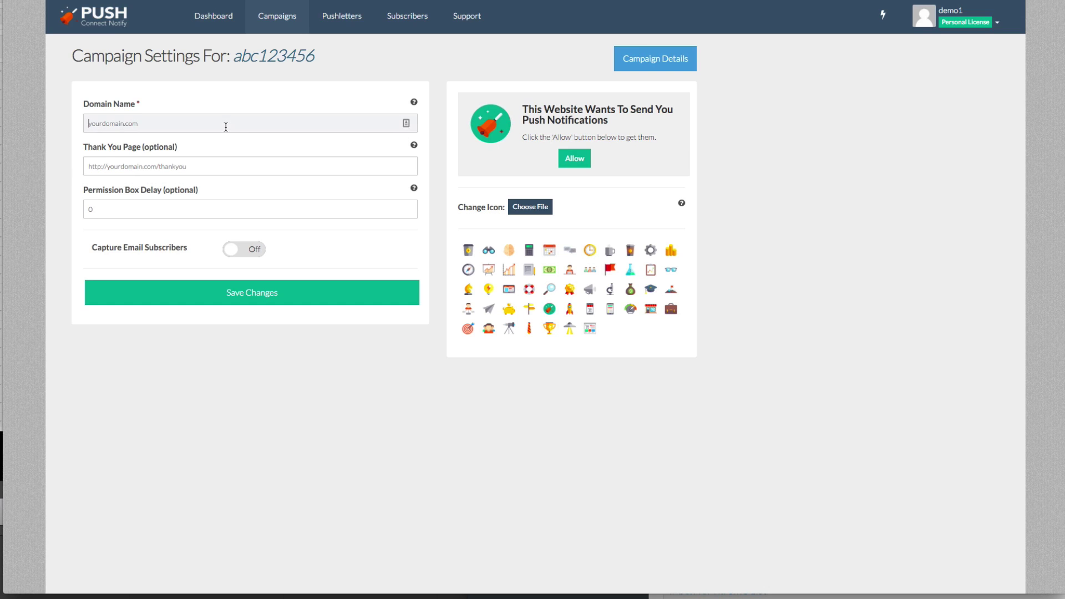
text(http://vipmemberbonus.com)
triple_click(124, 105)
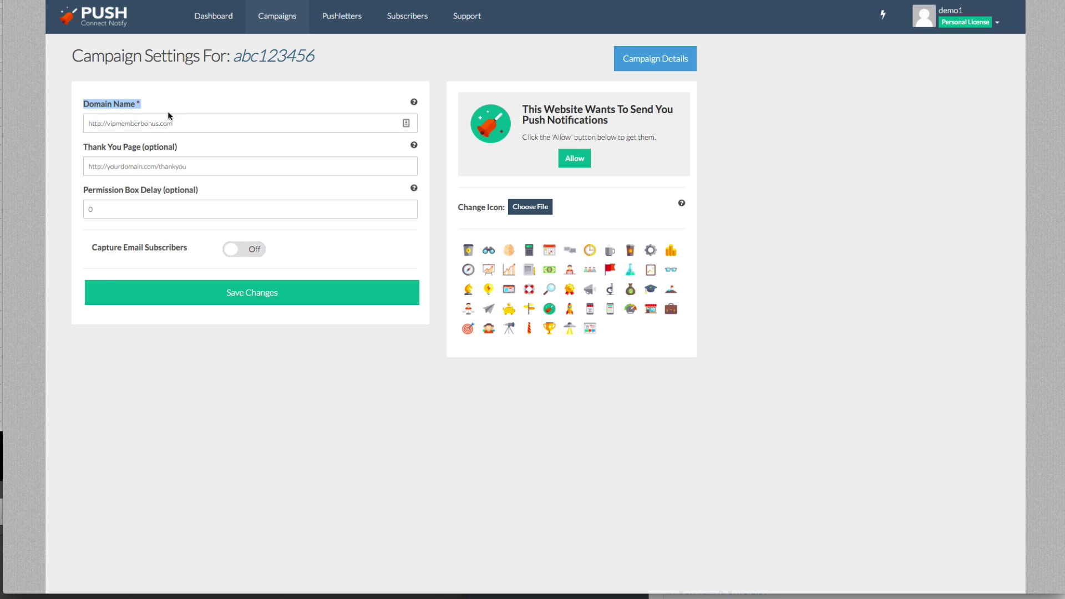
click(166, 168)
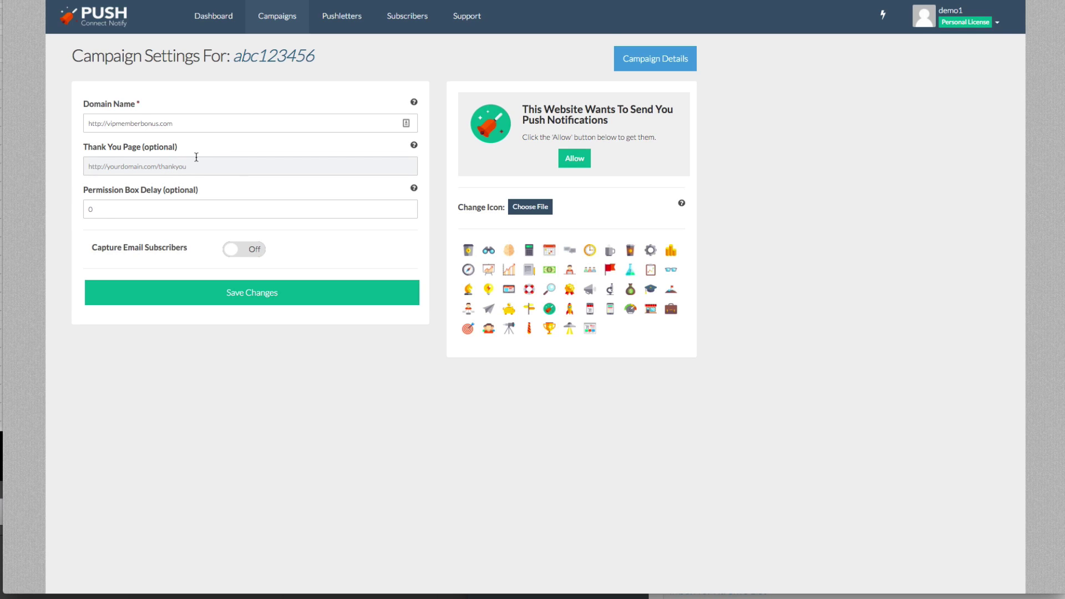
text(http://google.com)
key(Tab)
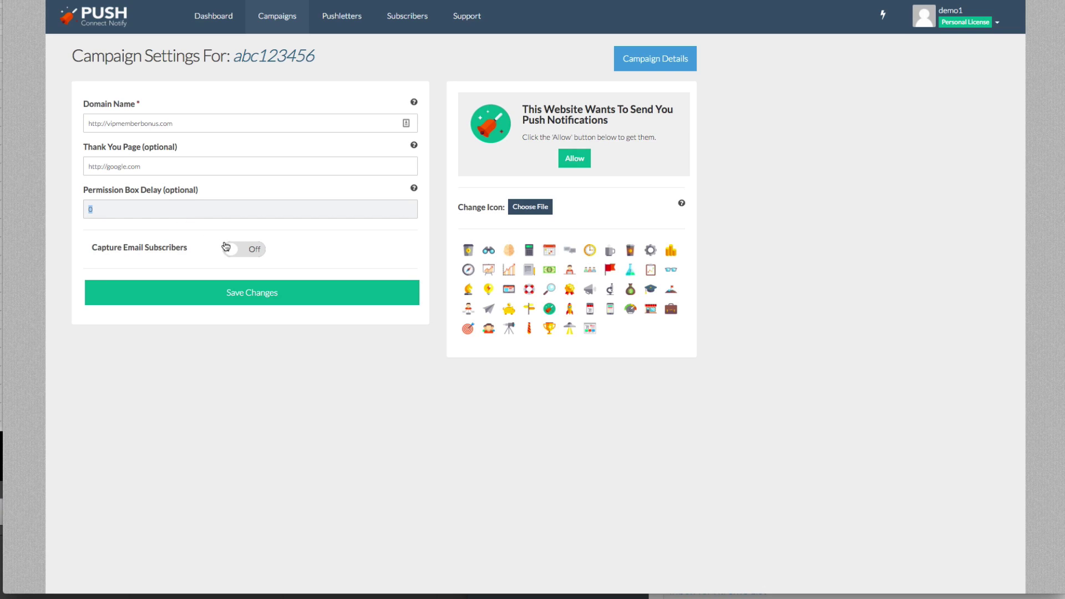
click(236, 249)
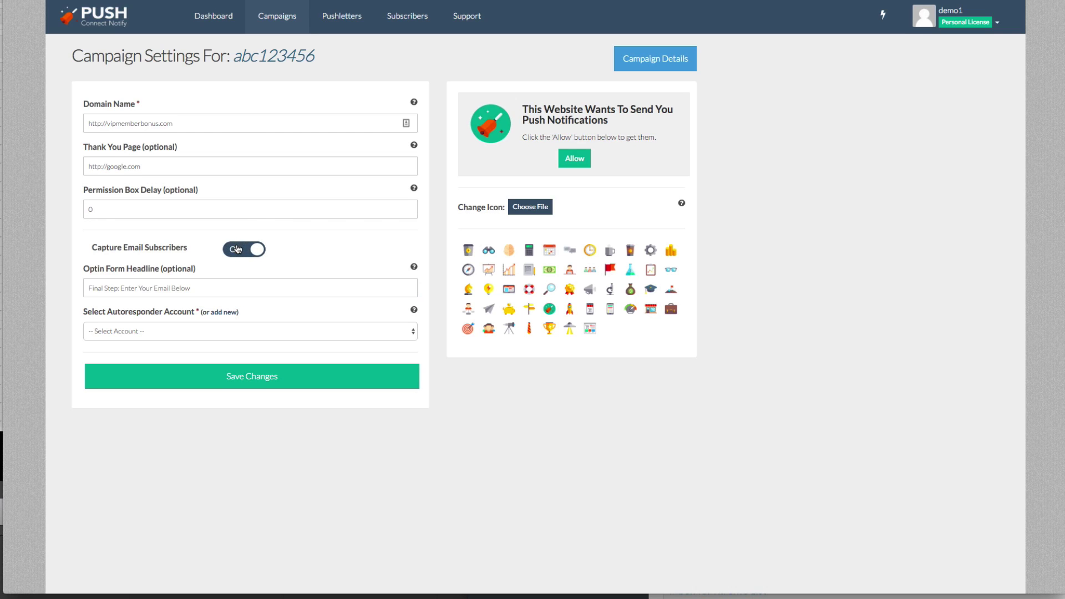
Route new subscribers to the Sendlane account's 'Test list for software' list and save the campaign.
click(219, 325)
click(214, 338)
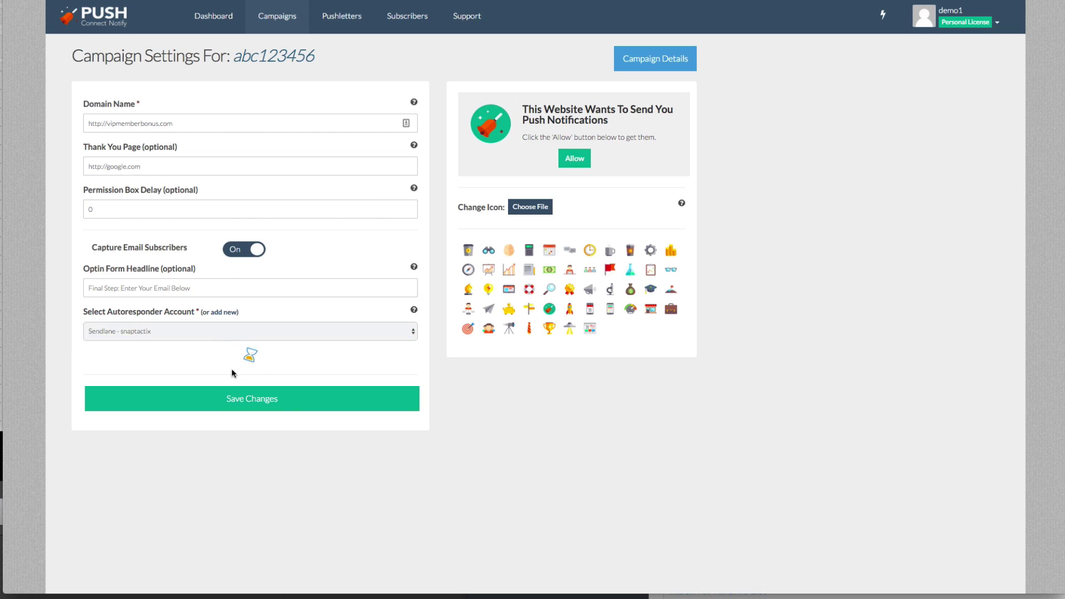
click(229, 363)
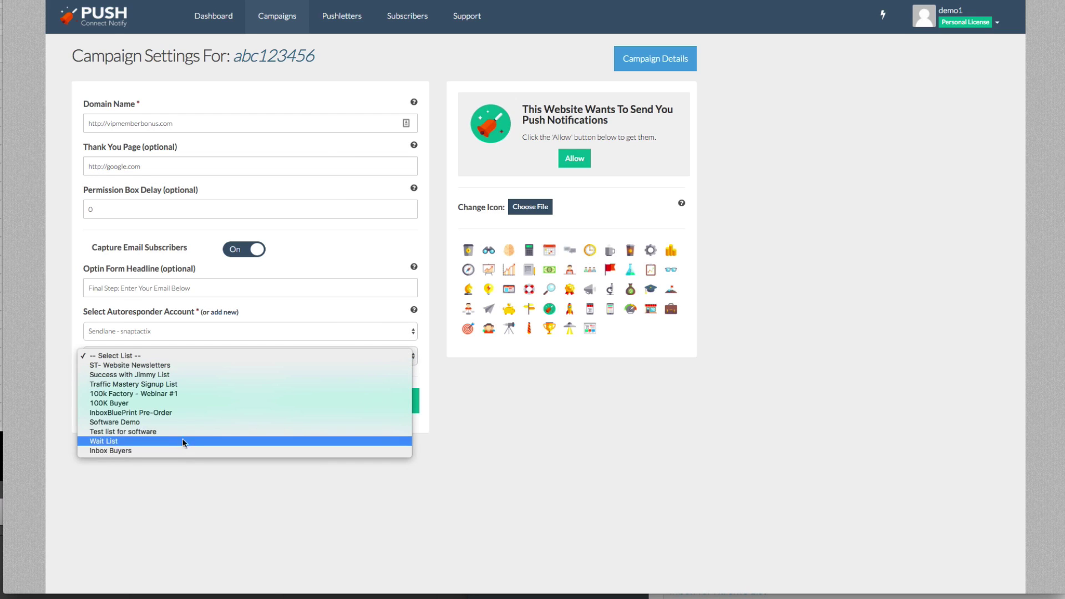
click(185, 432)
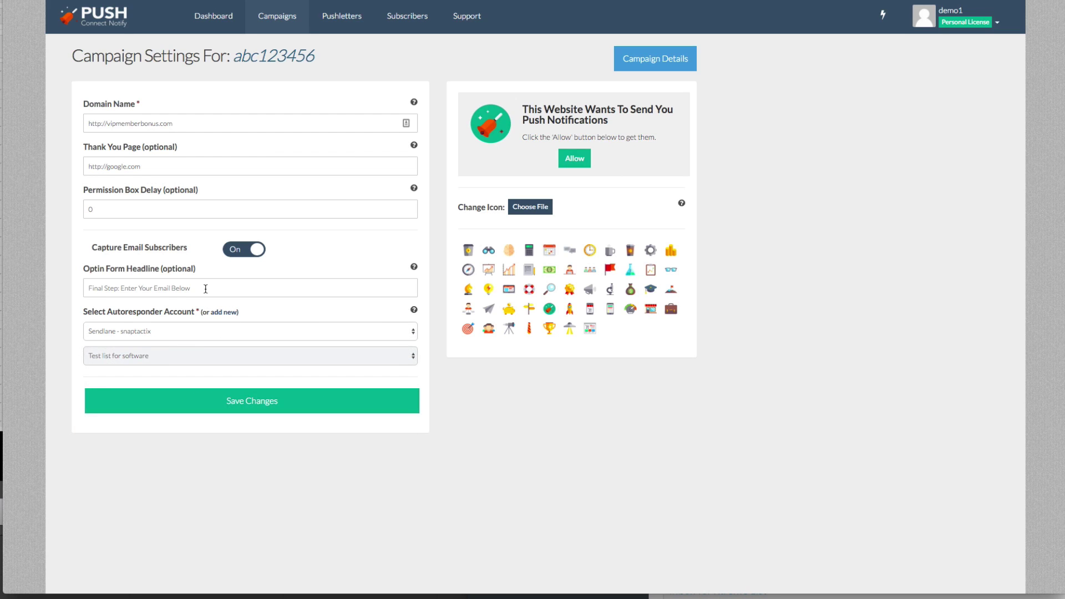
click(205, 289)
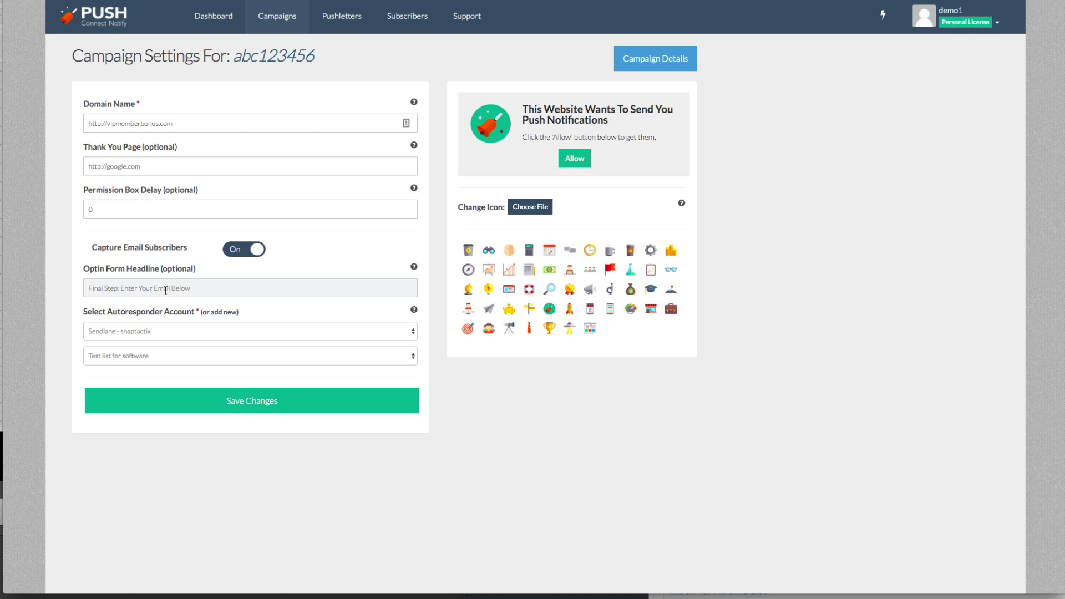
click(251, 399)
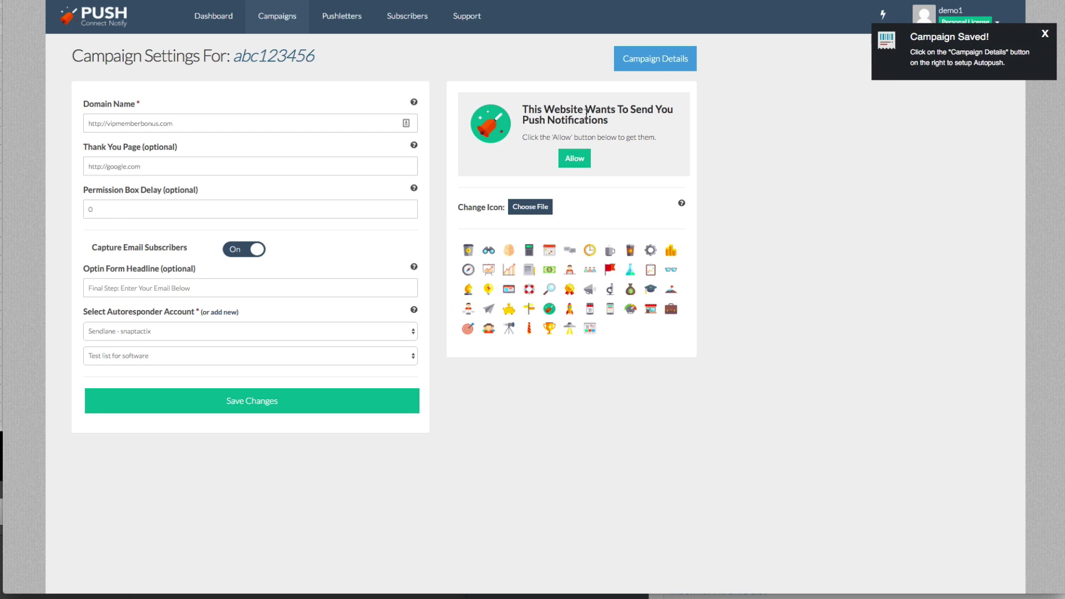
click(586, 114)
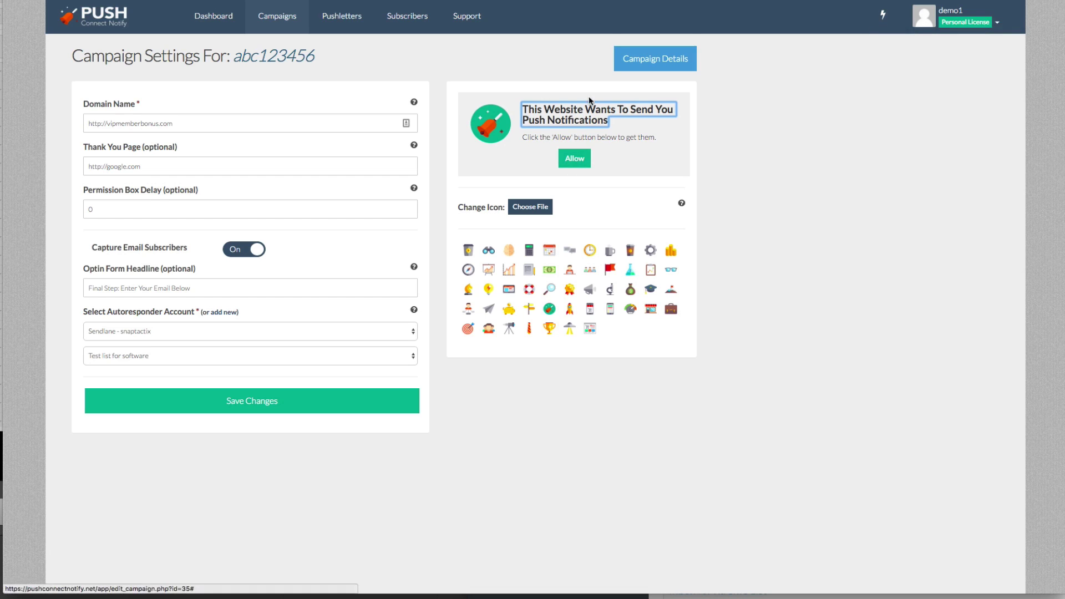
Change the permission box headline to 'This is a Demo Setting!', subtitle ending 'Now!', button 'Allow Us To Notify You'.
drag(605, 119, 526, 108)
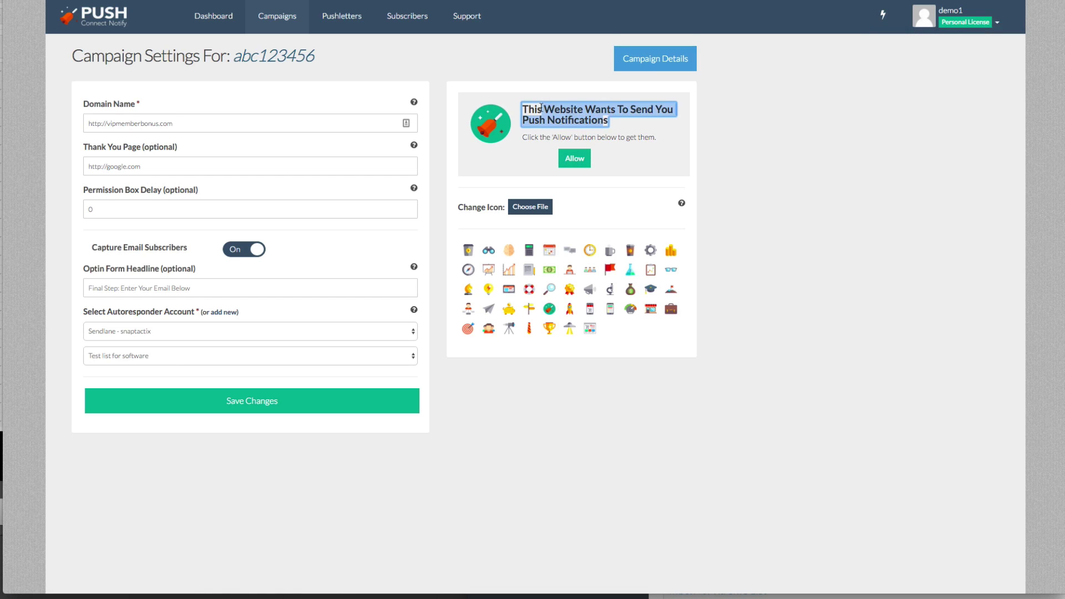
text(This is a)
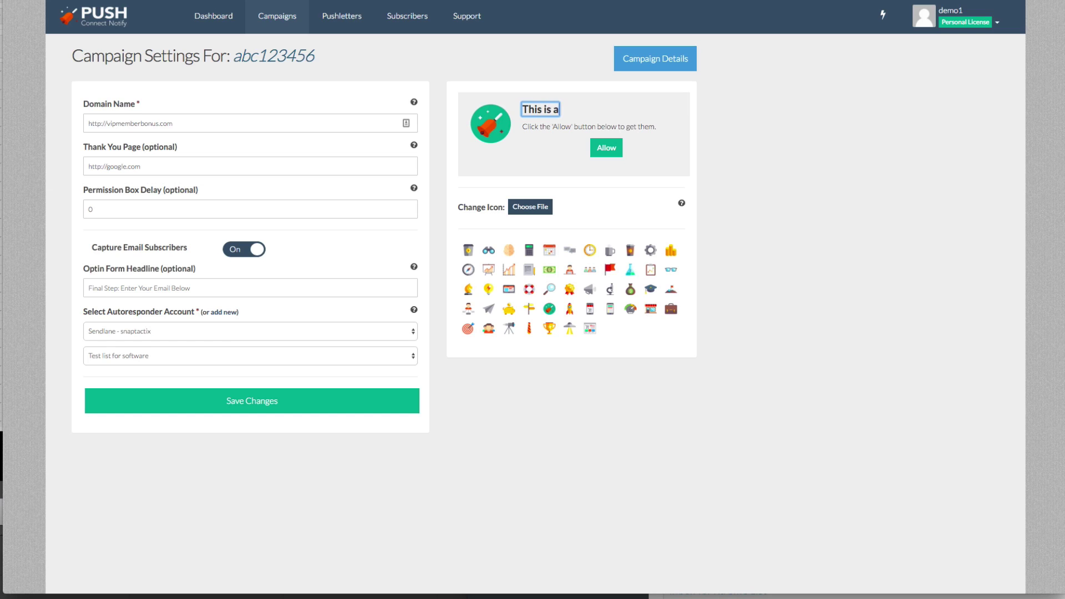
text( Demo Setting!)
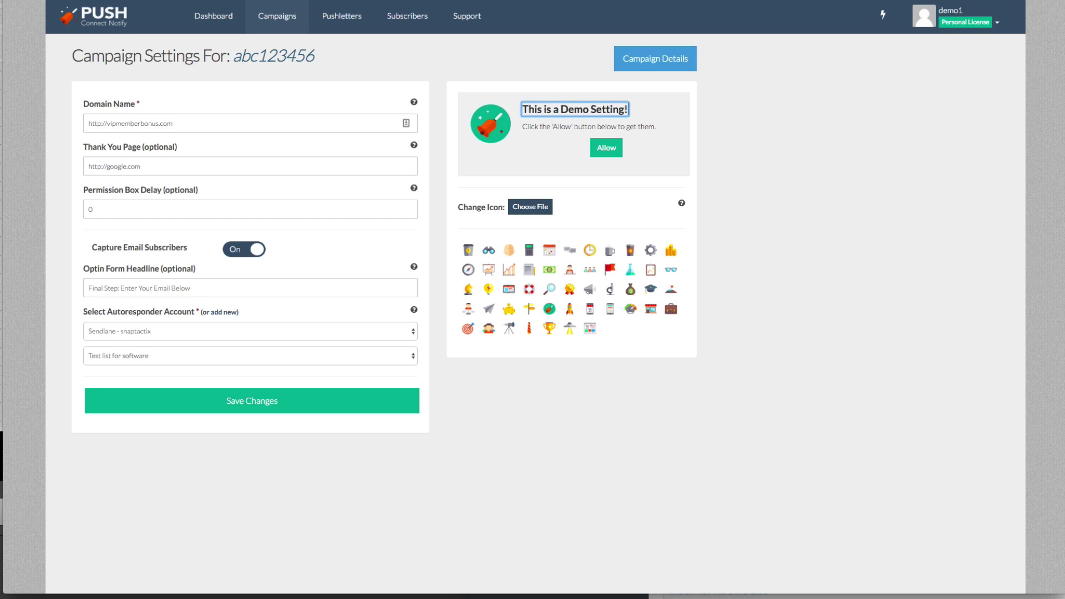
click(551, 124)
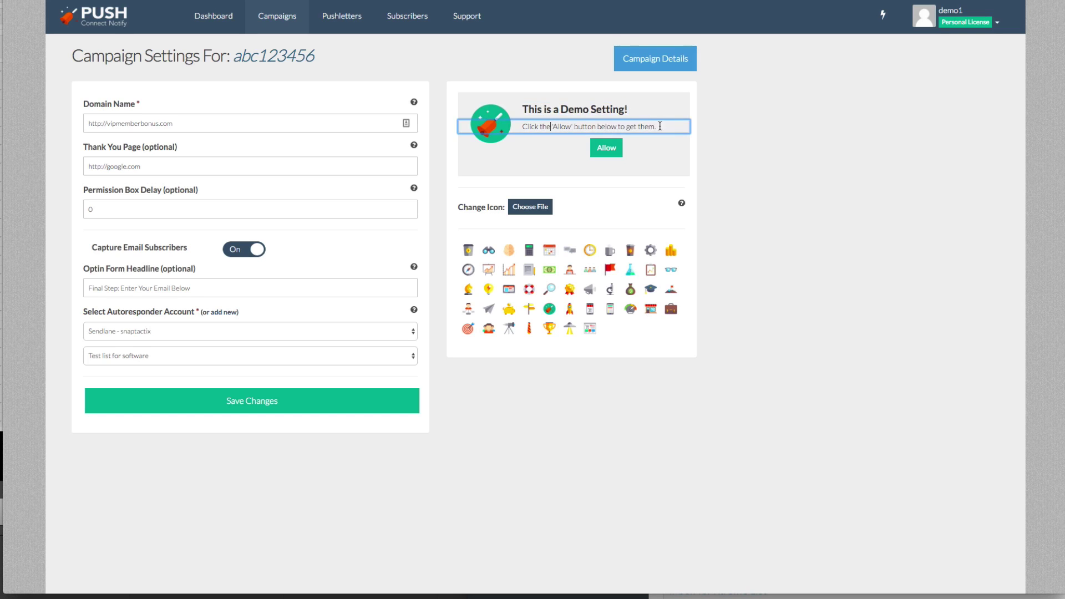
drag(658, 126, 598, 128)
text(Now!)
click(600, 142)
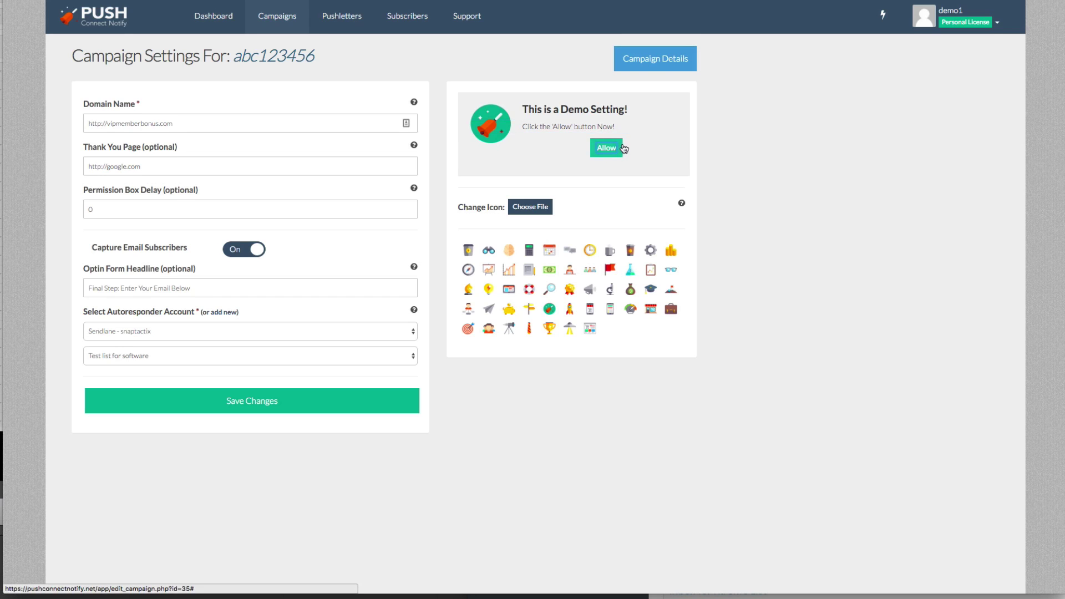
text(T)
key(BackSpace)
text(Us To Notify You)
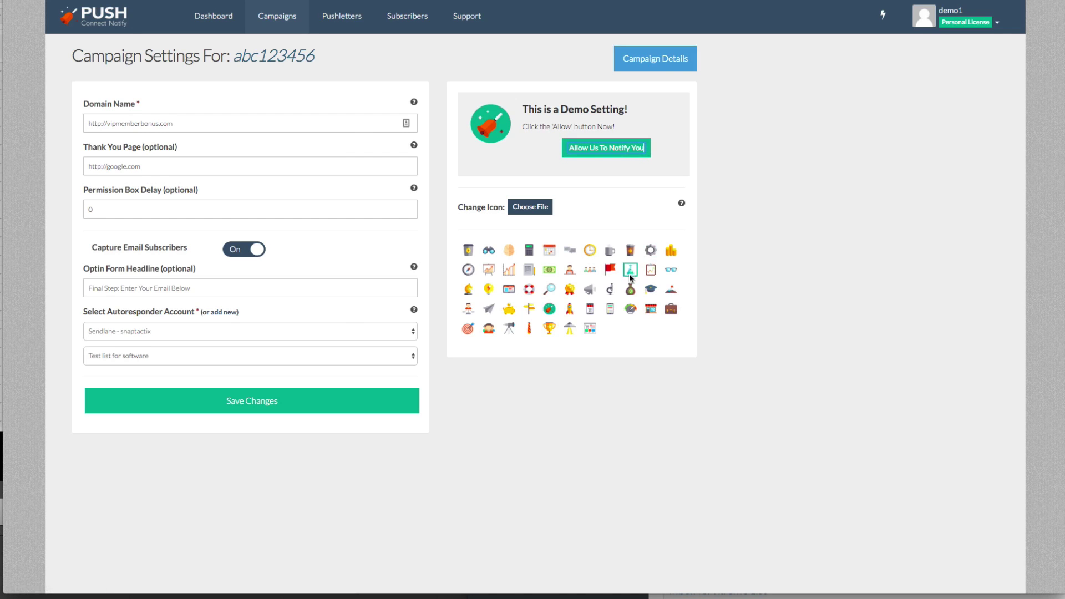
Choose the telescope icon for the permission box and save the campaign.
click(630, 289)
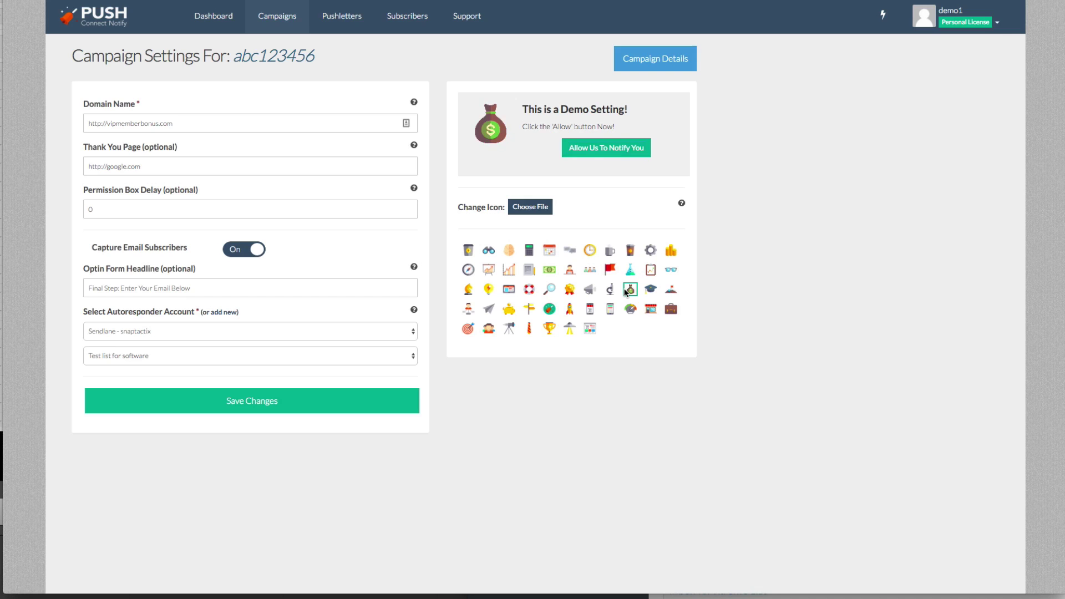
click(529, 289)
click(509, 251)
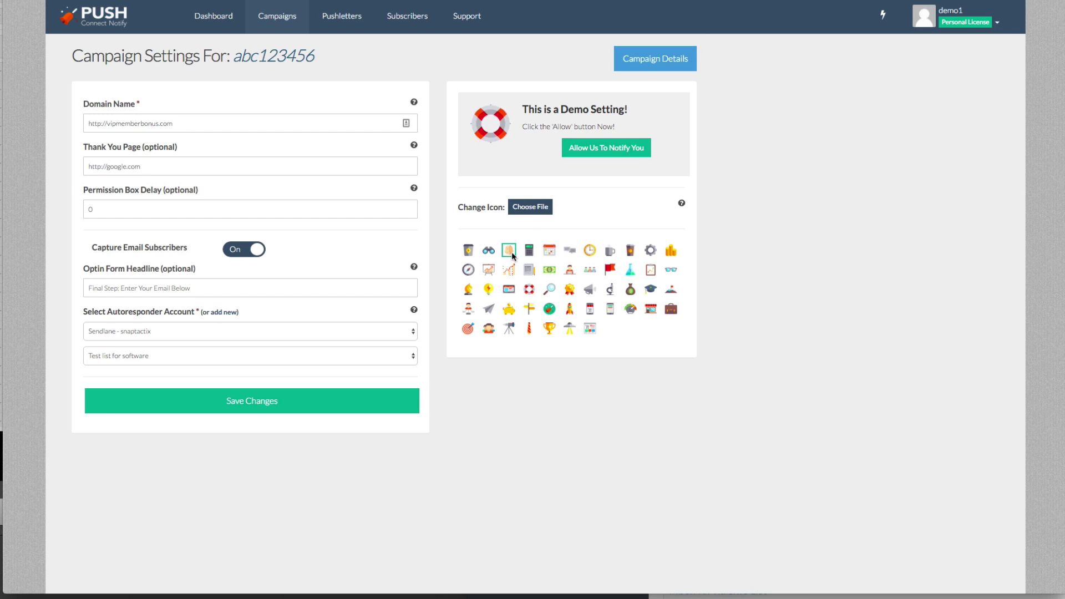
click(509, 328)
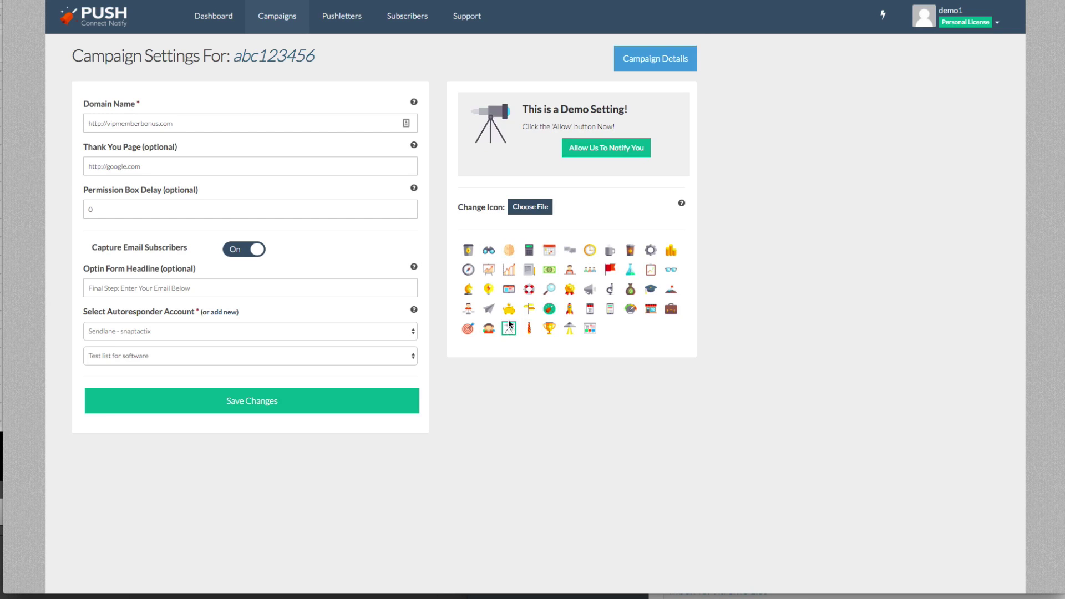
click(386, 396)
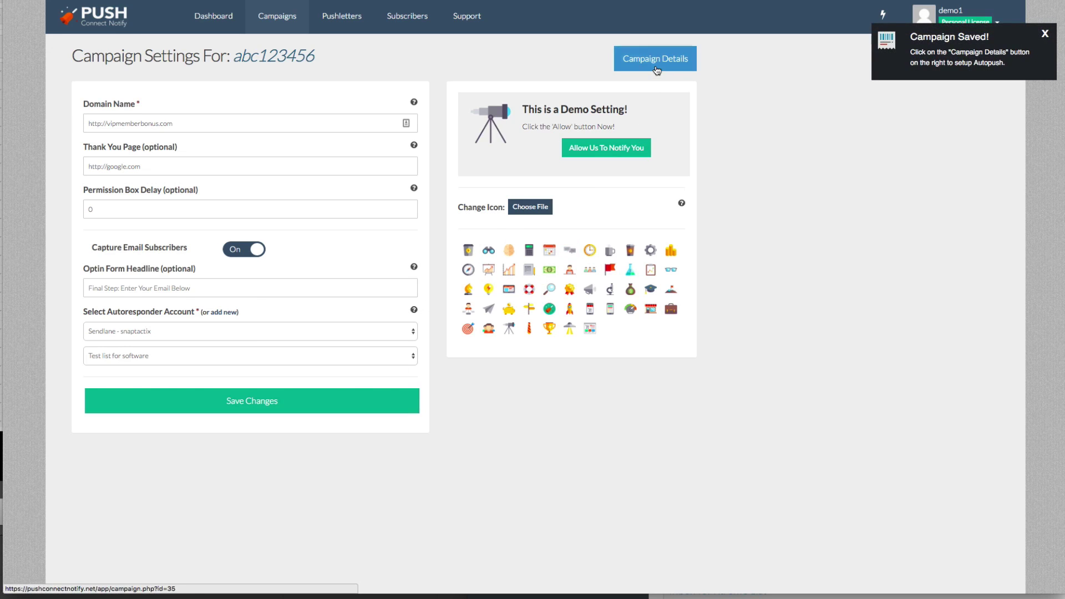
Copy the abc123456 campaign's embed script to the clipboard from Campaign Details.
click(655, 59)
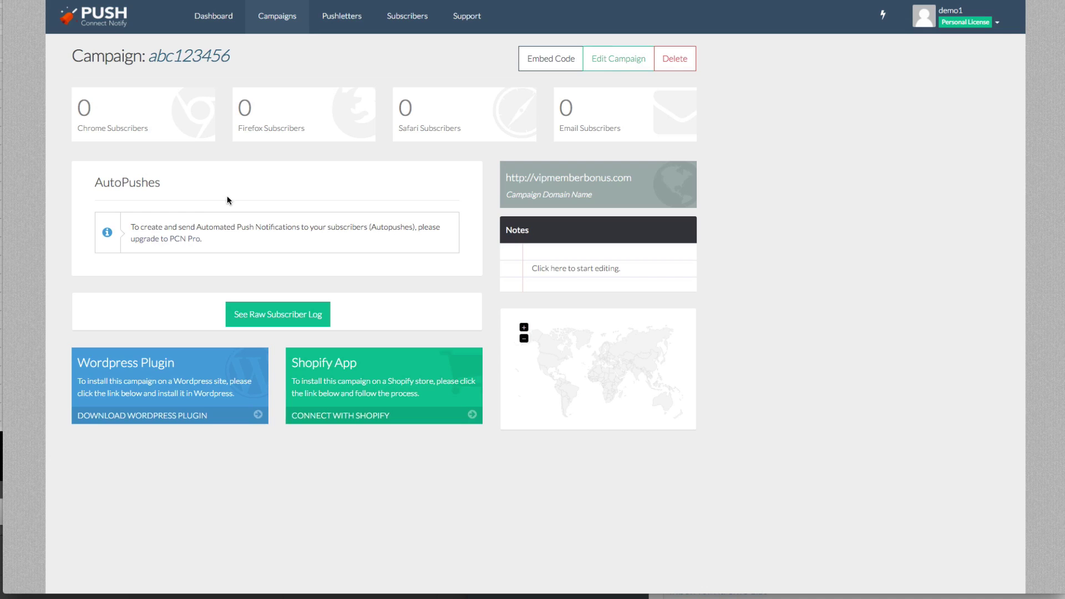
click(553, 261)
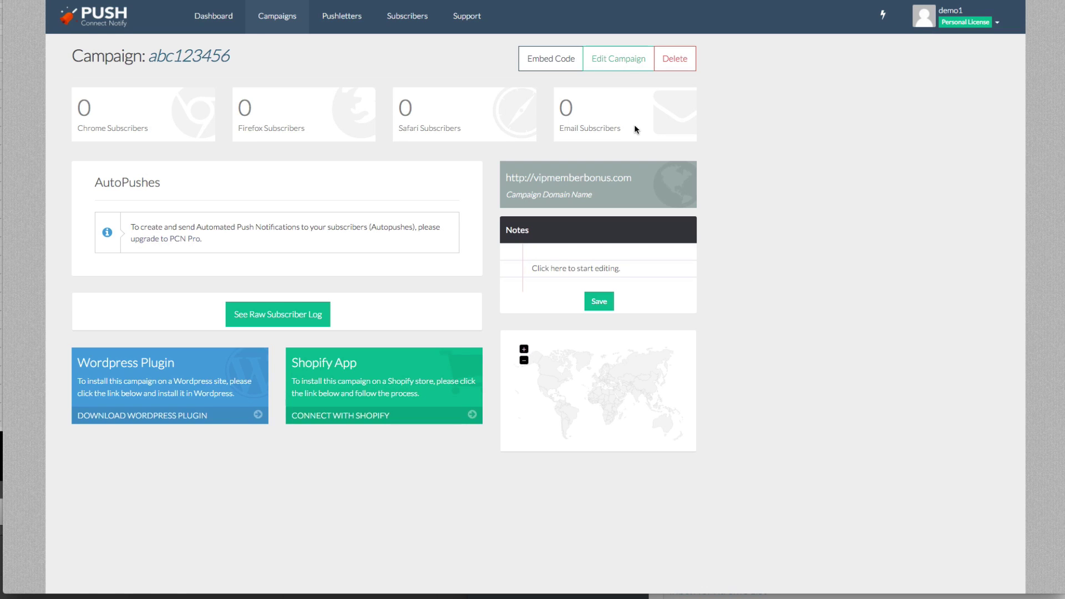
click(569, 65)
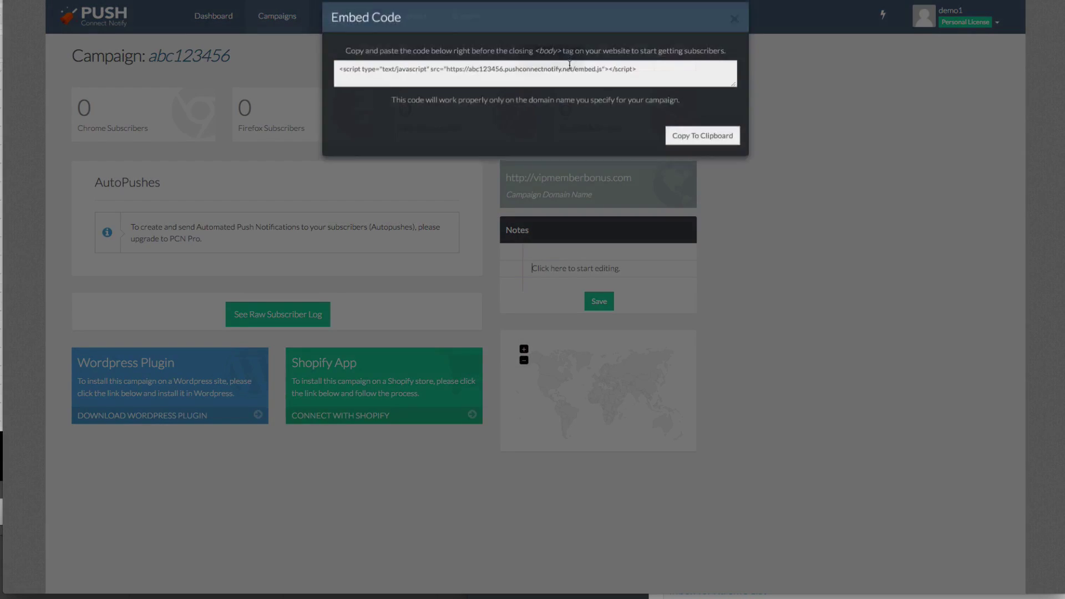
click(569, 82)
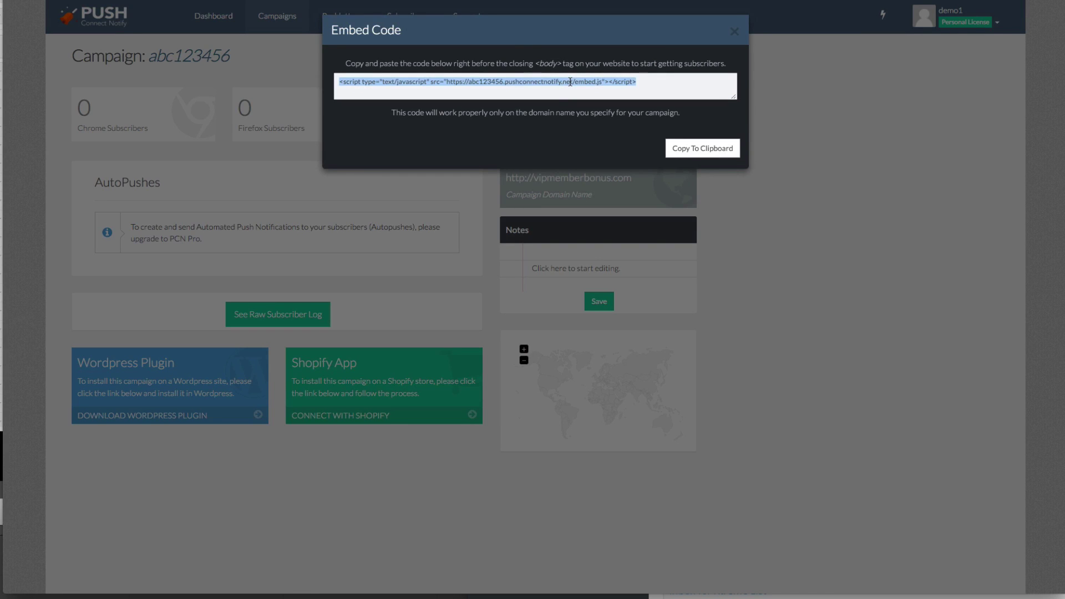
click(665, 149)
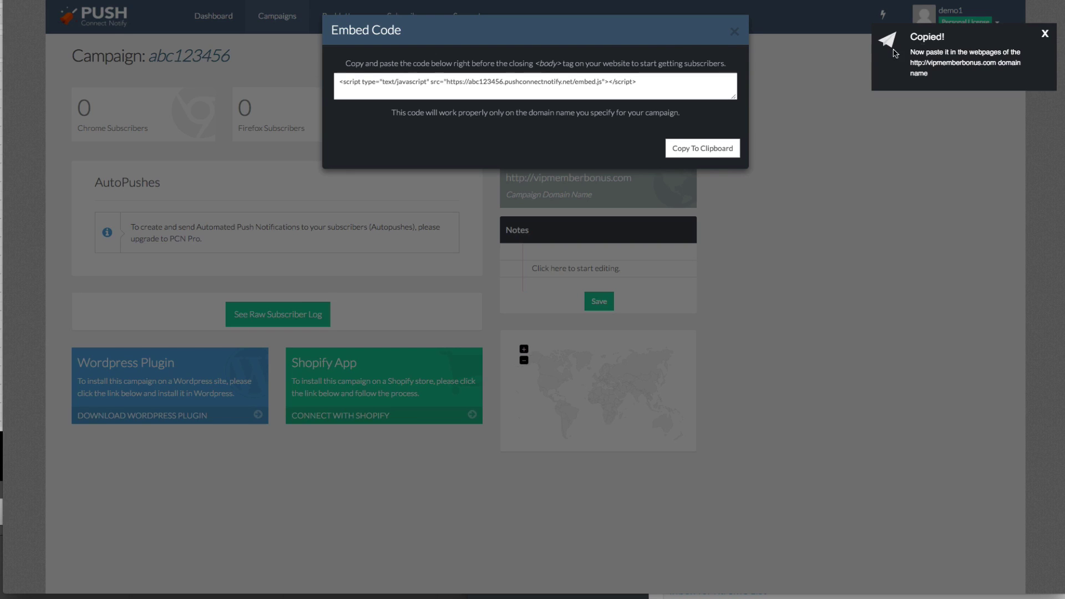
click(734, 32)
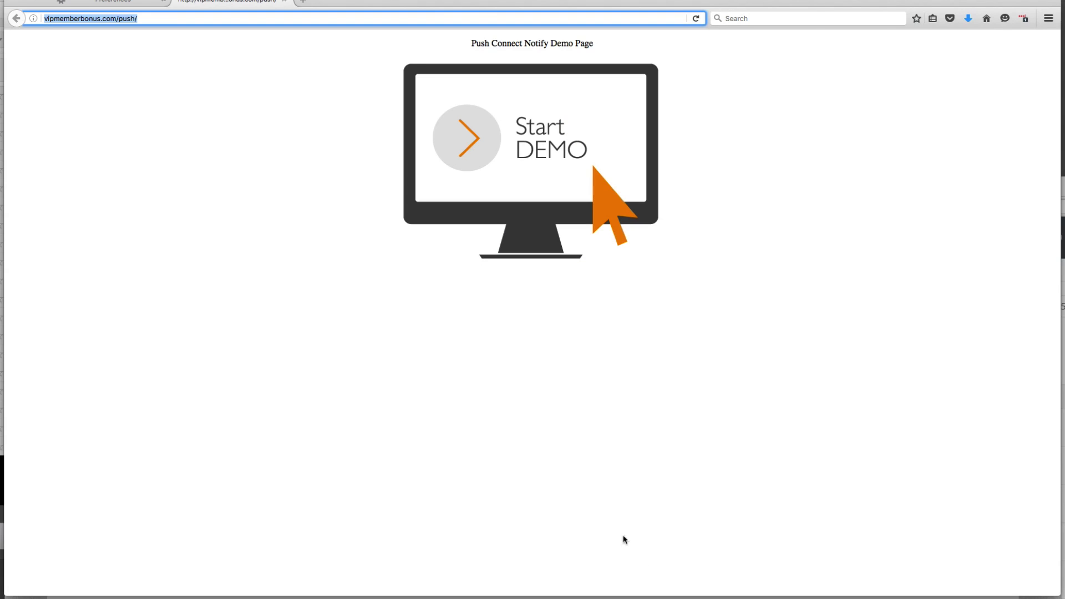
Reload the push demo page, check Firefox's Content, Applications, Privacy and Security preferences, then return to the demo page.
key(Return)
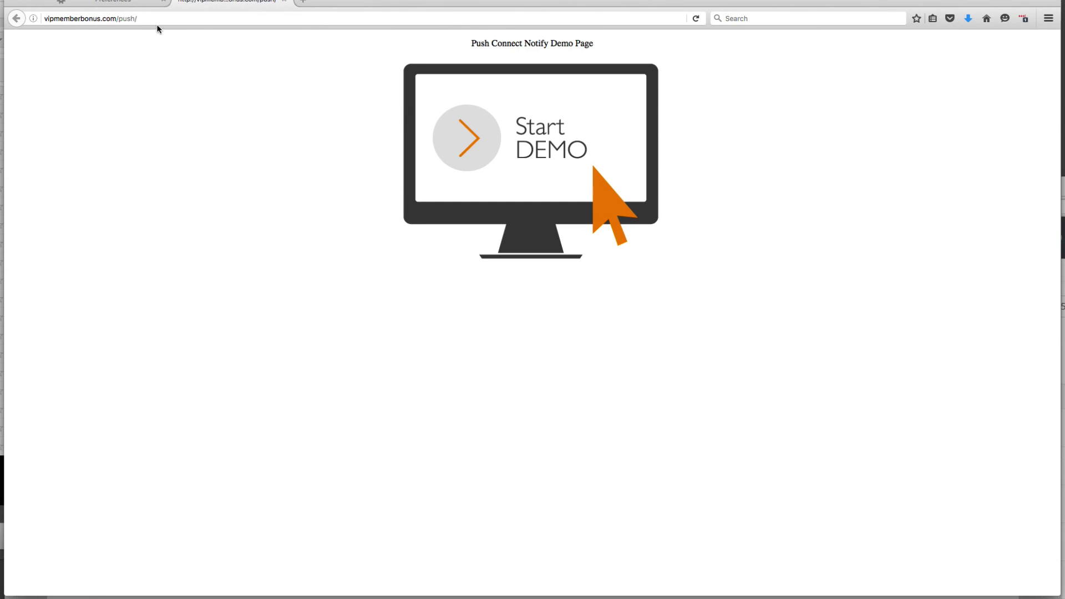
click(126, 4)
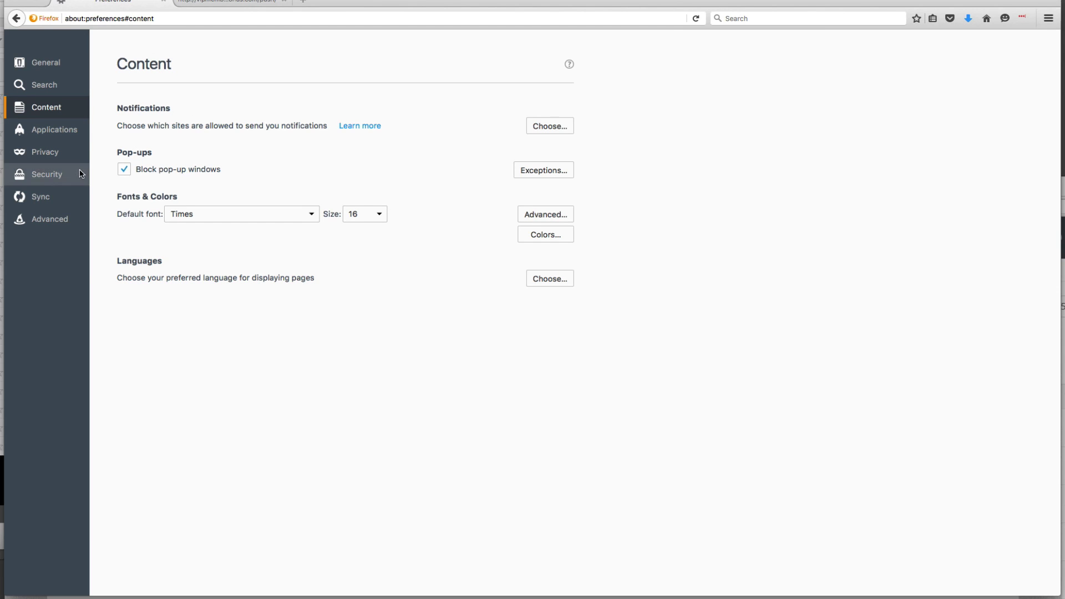
click(66, 132)
click(62, 153)
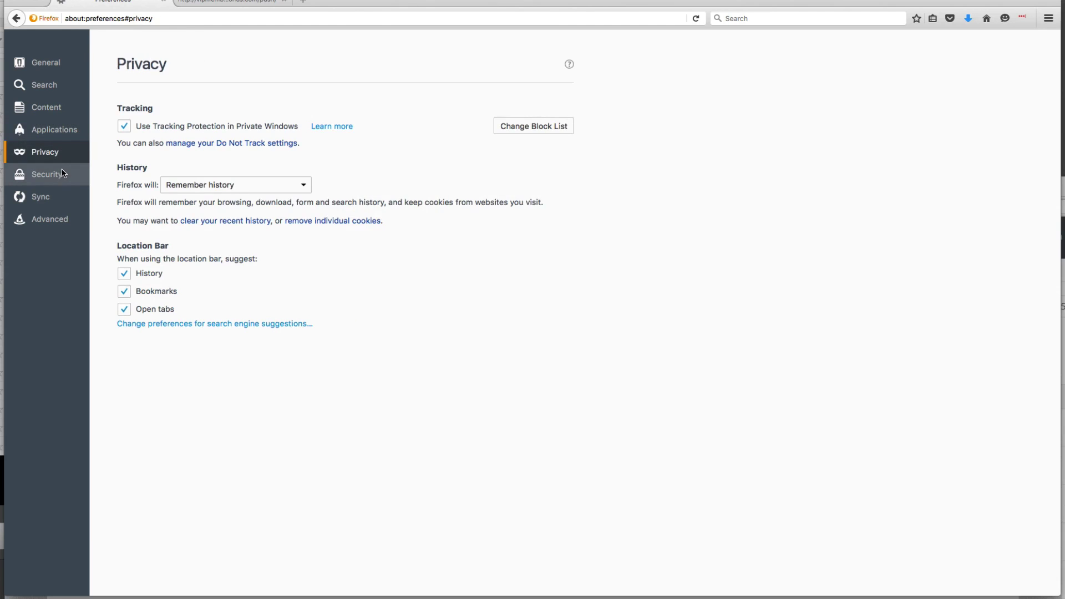
click(63, 174)
click(63, 107)
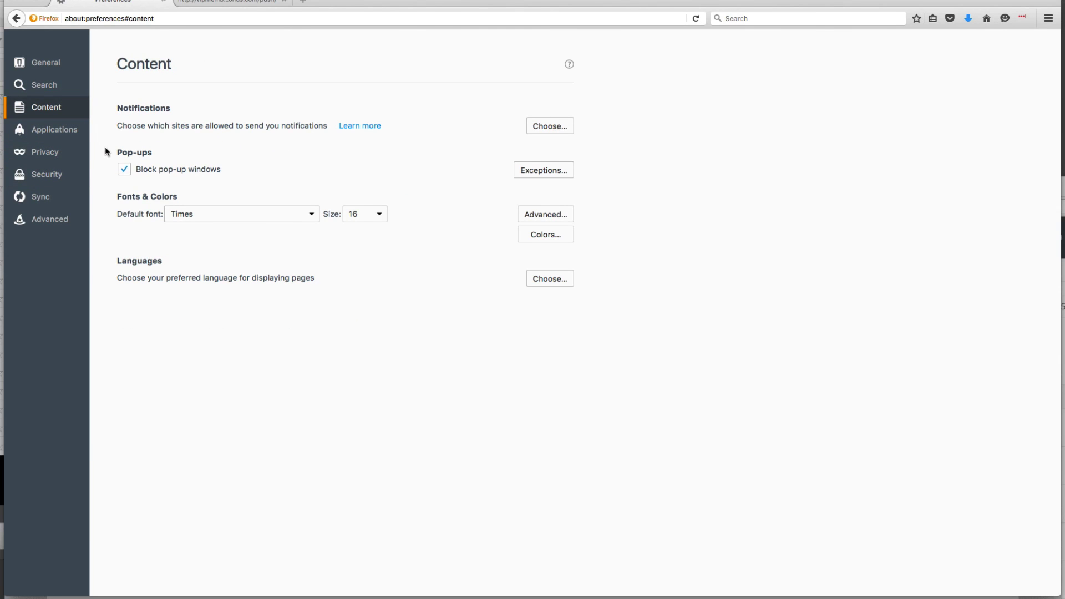
drag(105, 147, 232, 170)
click(237, 4)
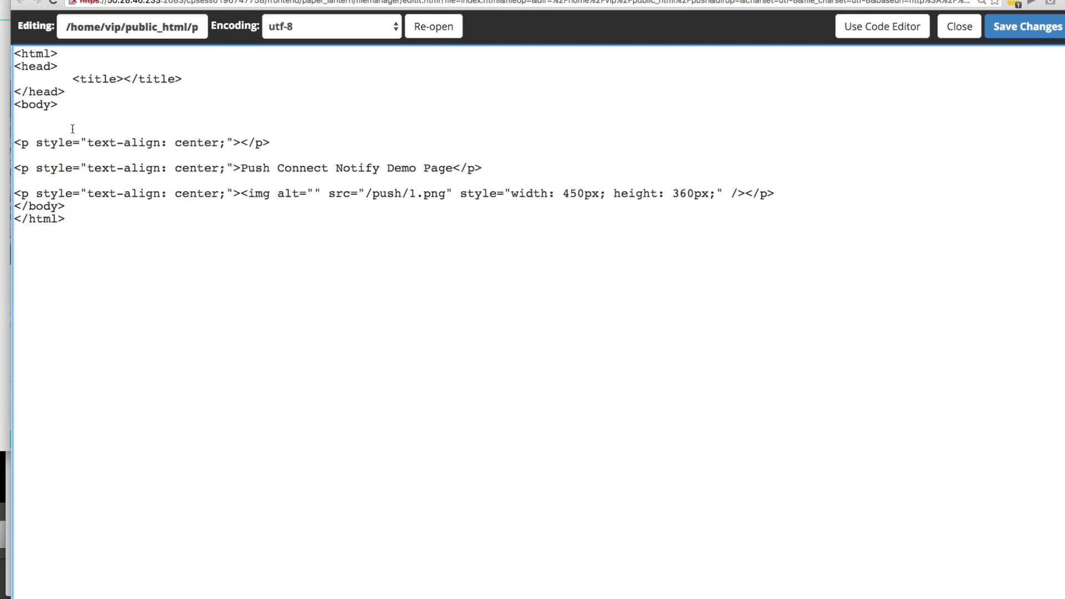
Paste the embed script on the blank line after <body> and save the HTML file.
right_click(63, 125)
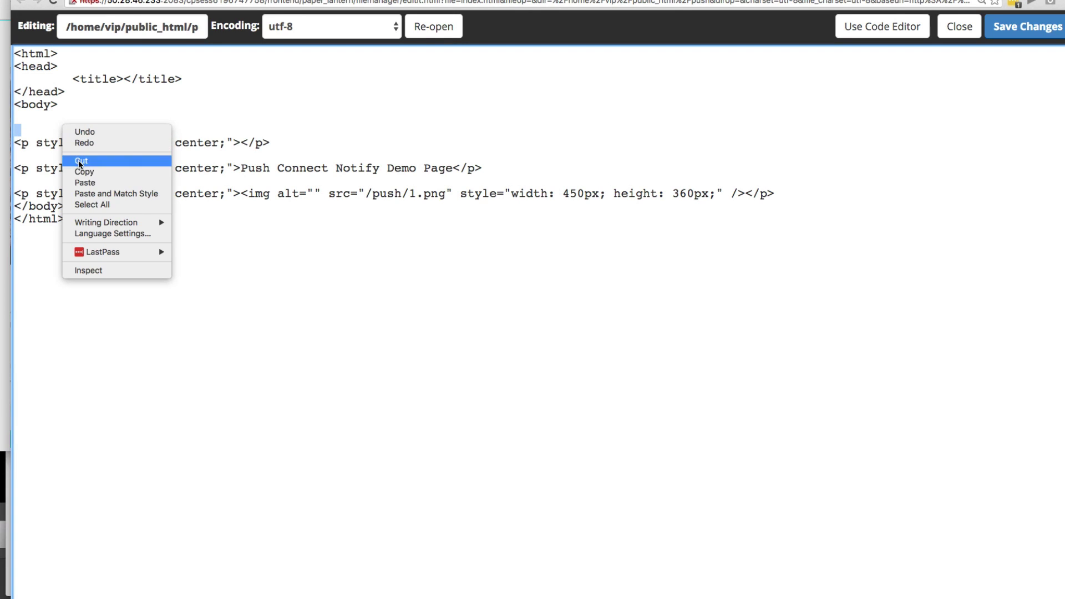
click(85, 183)
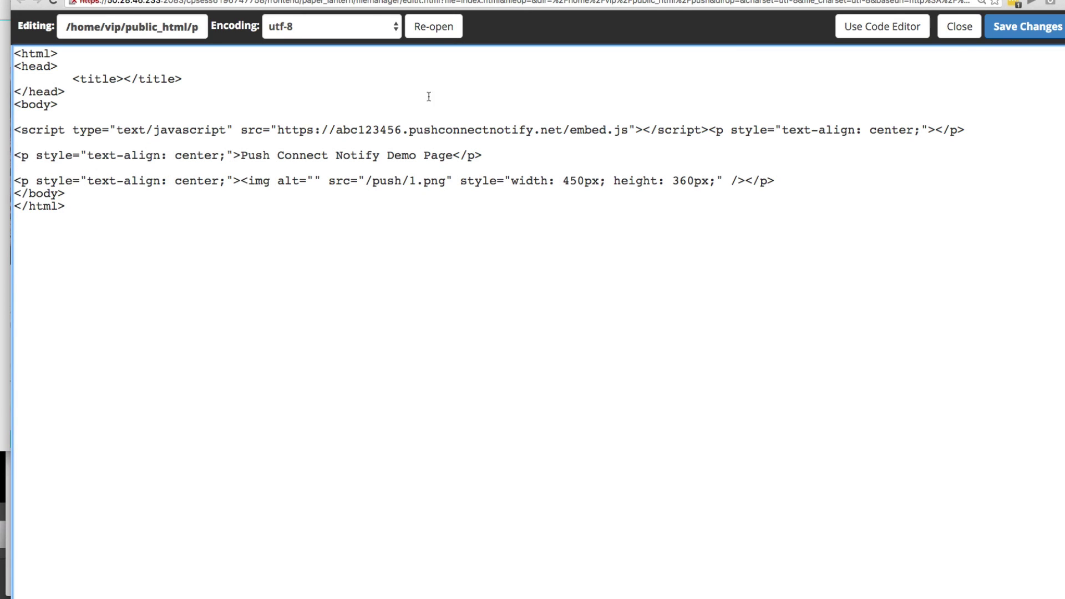
click(1026, 26)
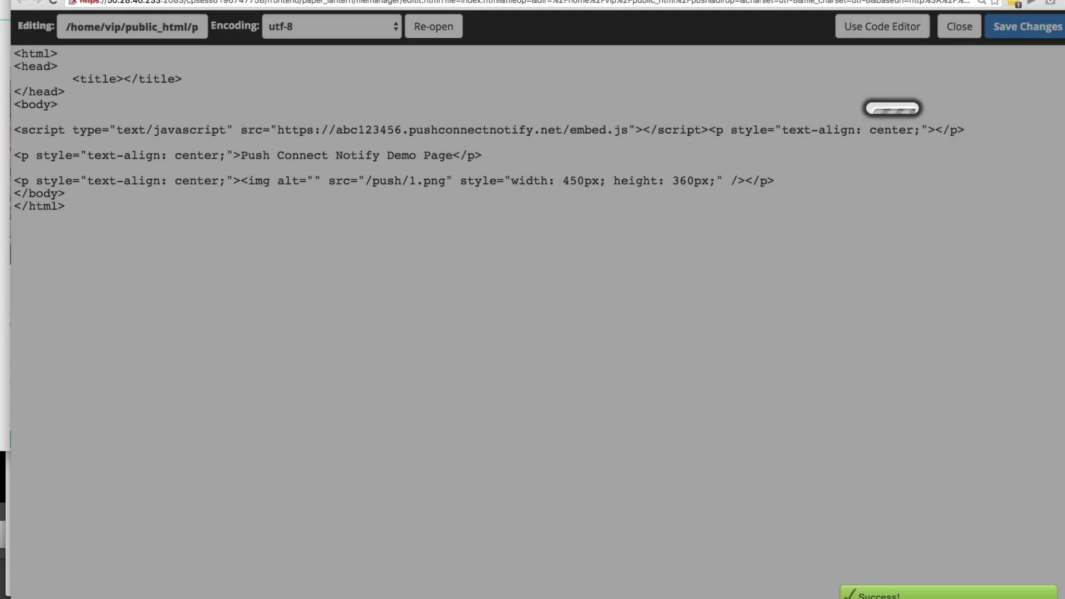
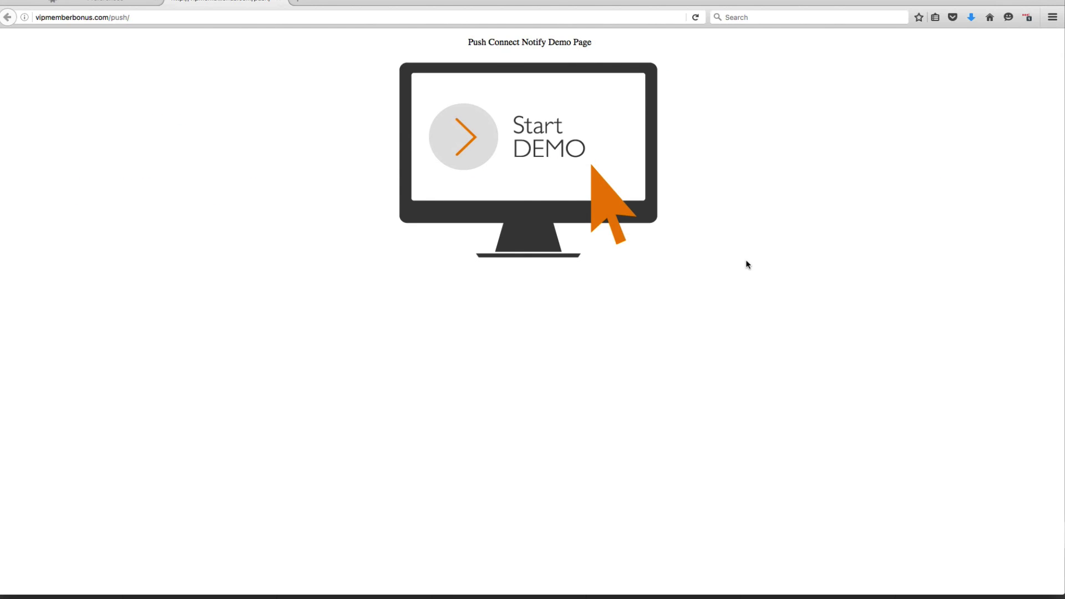
Reload the push demo page, close its tabs and reopen it in a fresh Firefox tab.
key(super+r)
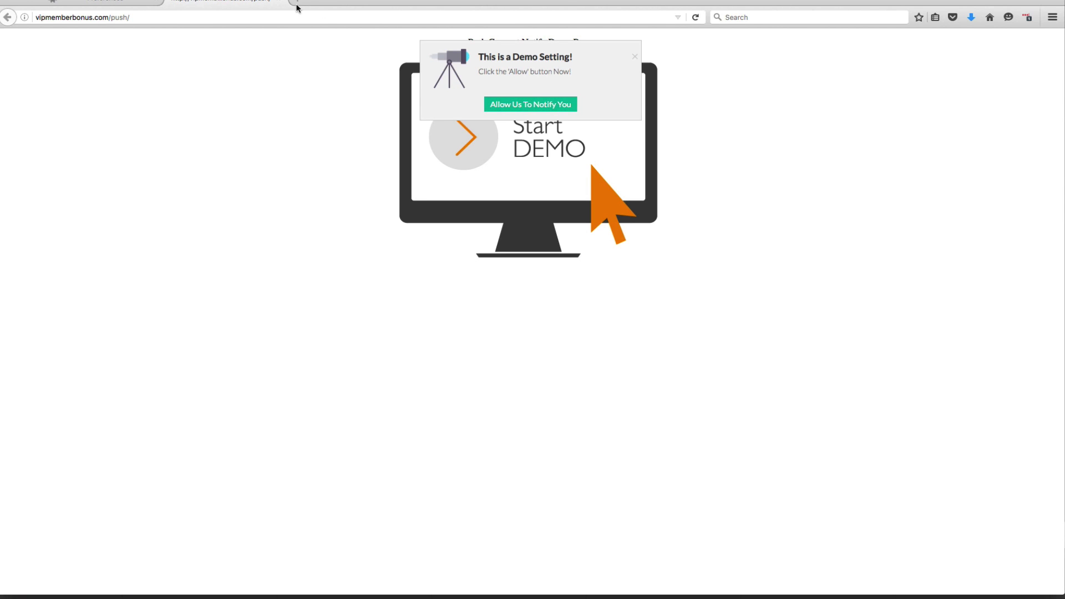
click(279, 1)
click(279, 1)
click(179, 1)
text(http://vipmemberbonus.com/push/)
key(Return)
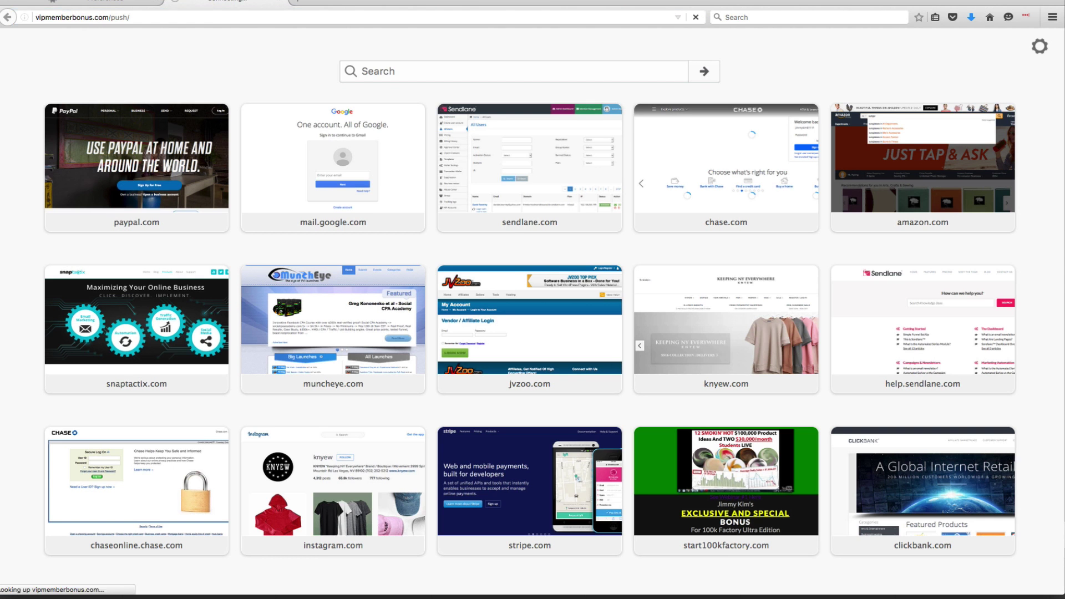
Start the demo, always allow notifications, subscribe with the suggested e-mail address, and close the popup.
click(500, 102)
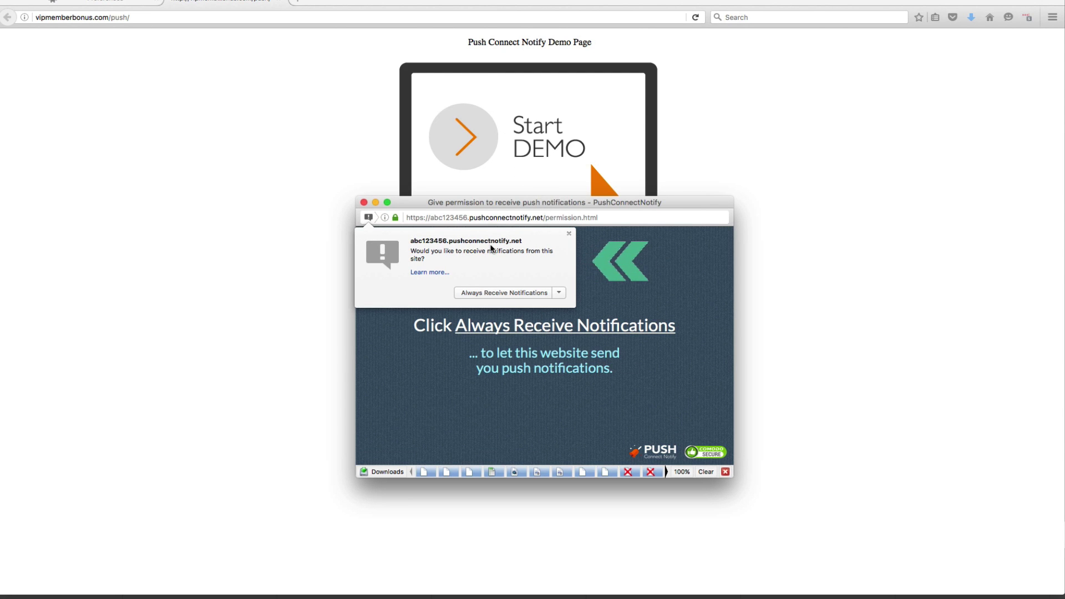
click(496, 293)
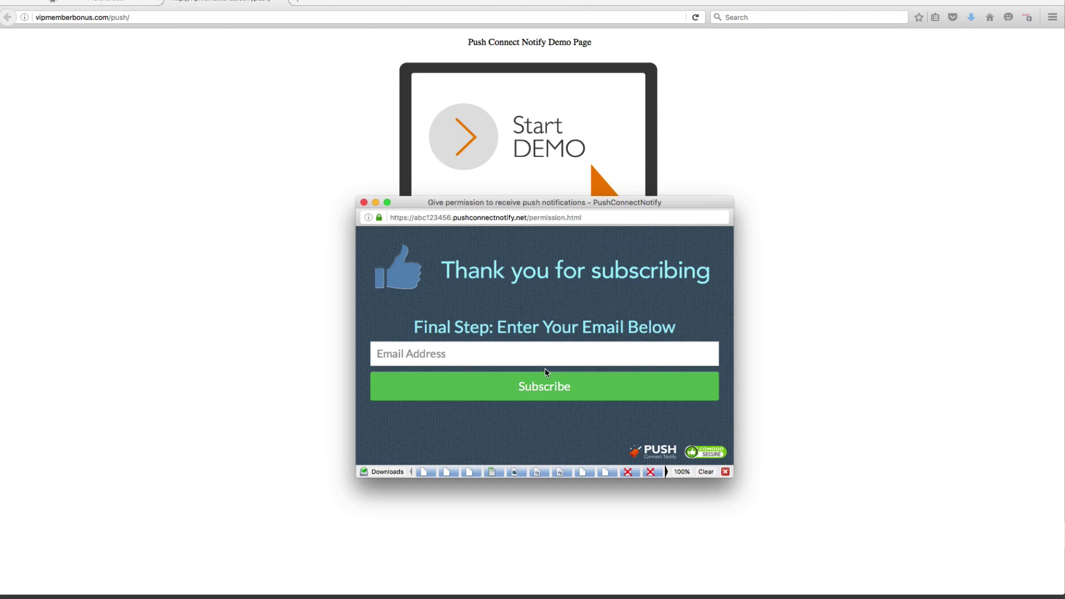
click(412, 345)
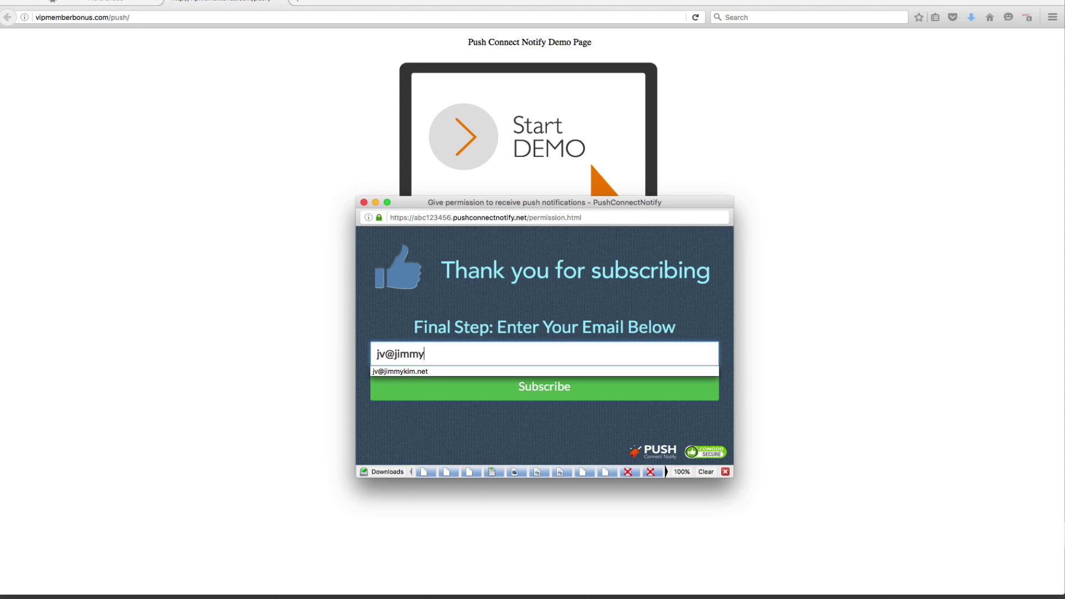
key(Down)
key(Return)
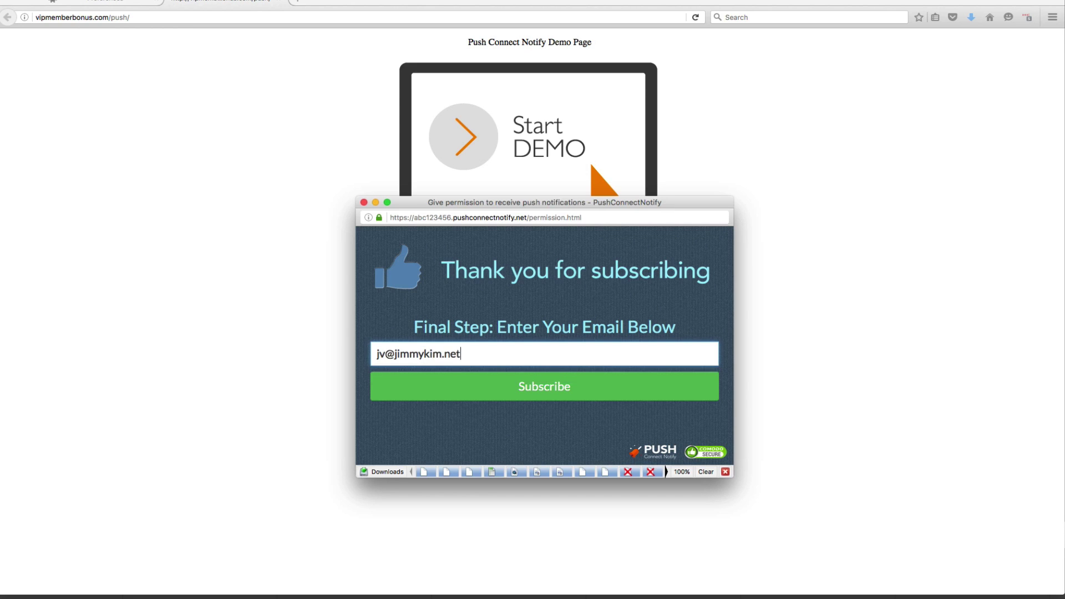
click(446, 387)
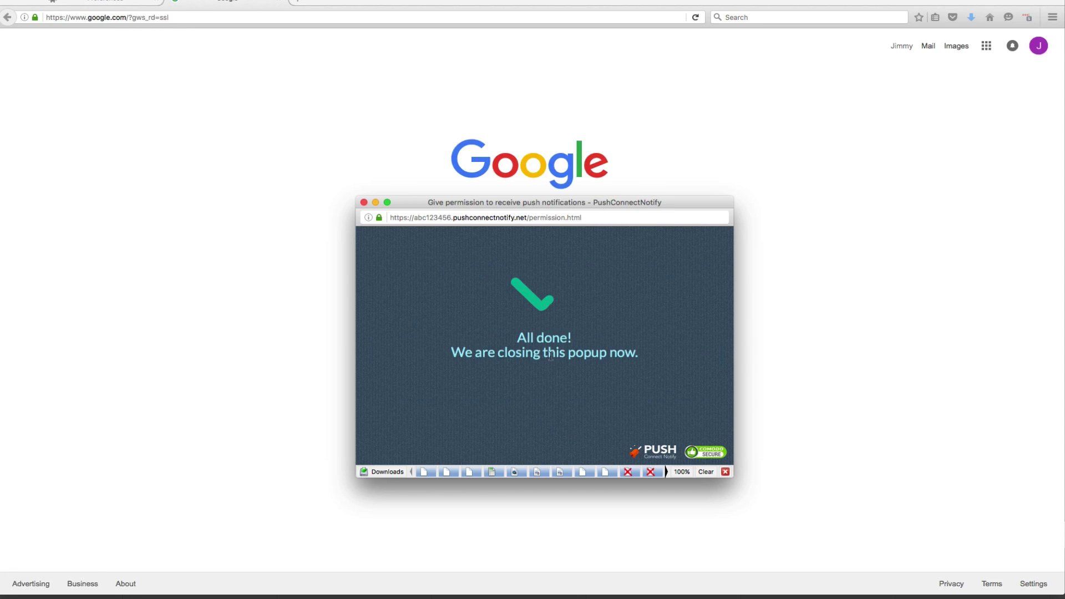
click(364, 203)
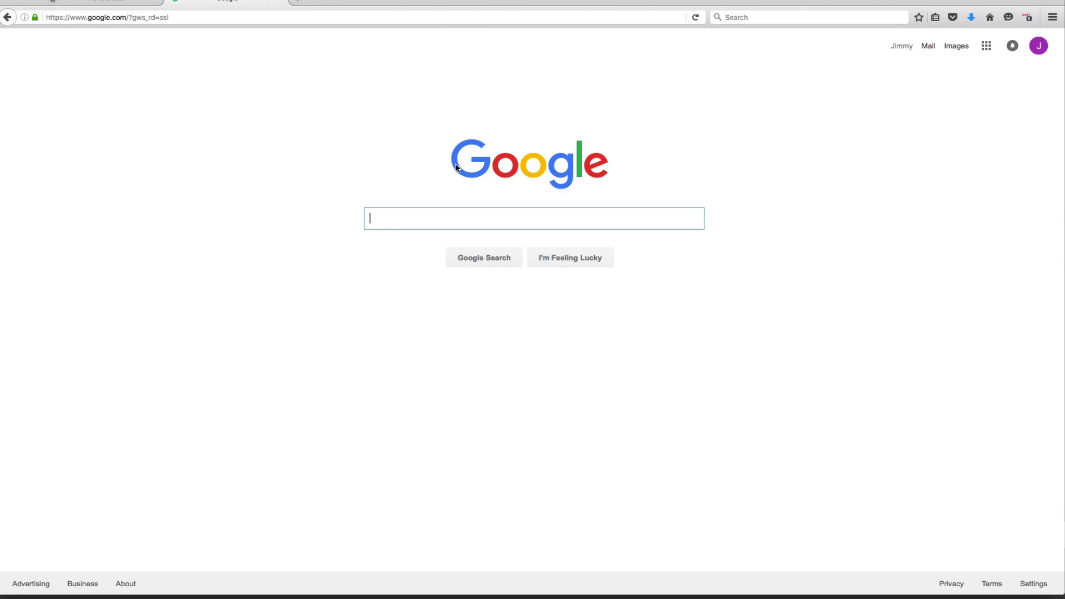
Load the push demo page in Chrome and dismiss the demo setting notice.
click(187, 17)
text(http://vipmemberbonus.com/push/)
key(Return)
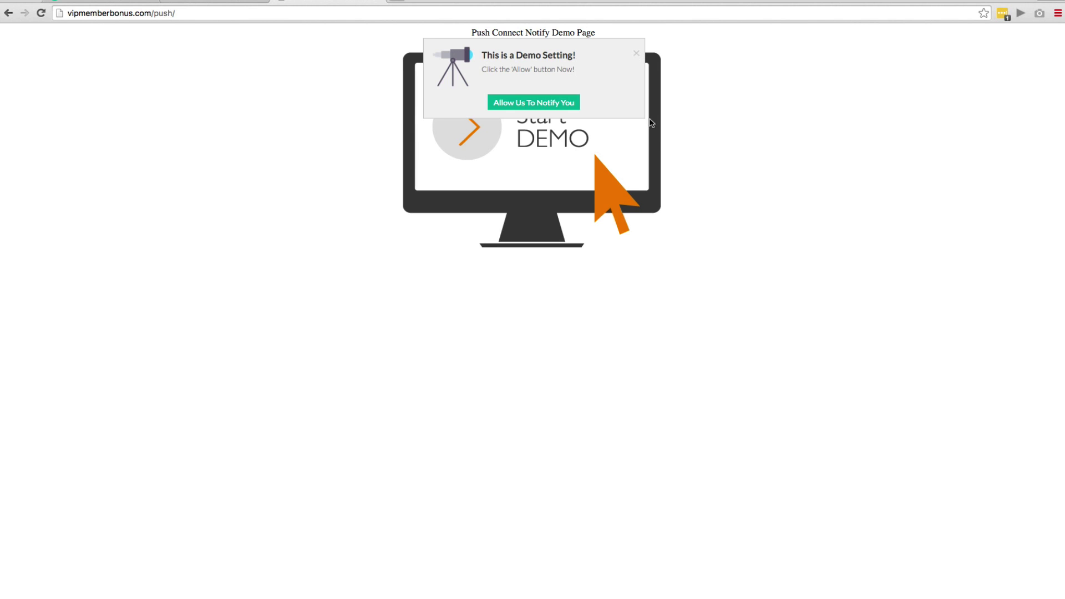
click(636, 54)
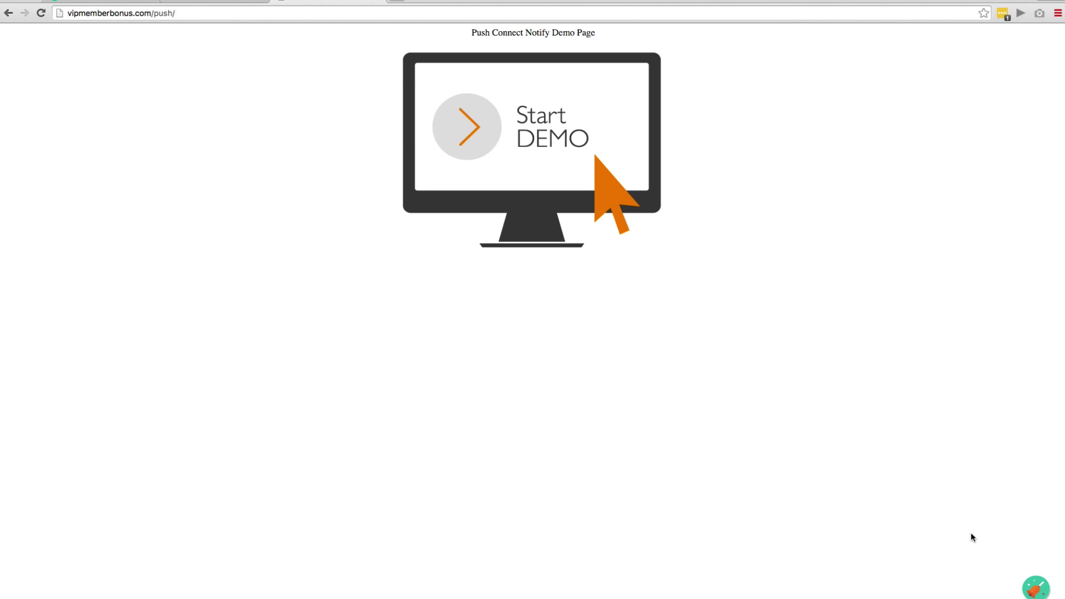
Allow notifications through the bell badge, close the subscription window without an e-mail, and return to the campaign.
click(1032, 584)
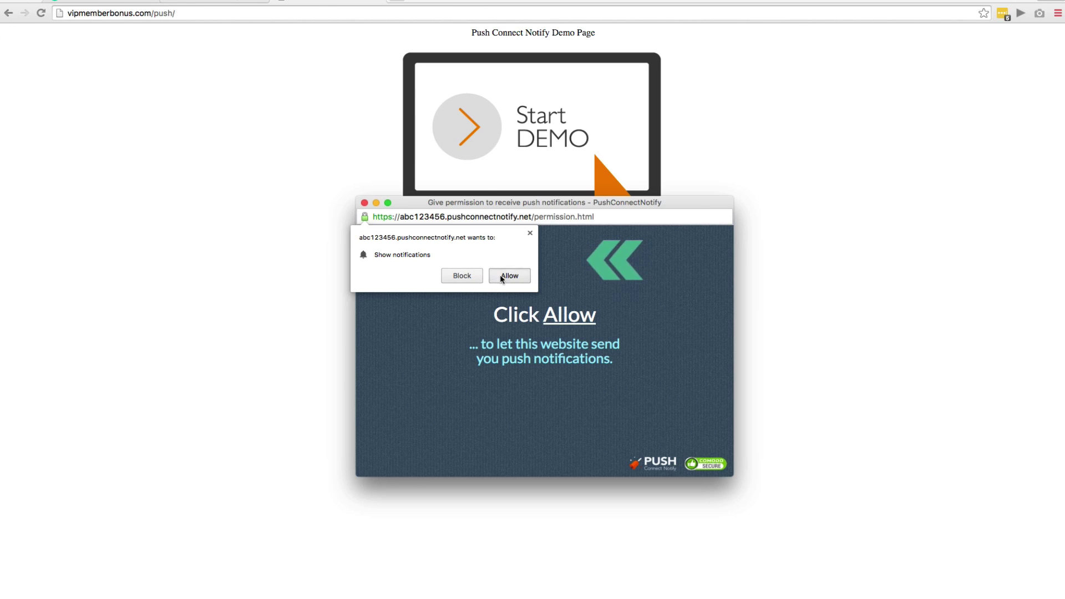
click(500, 275)
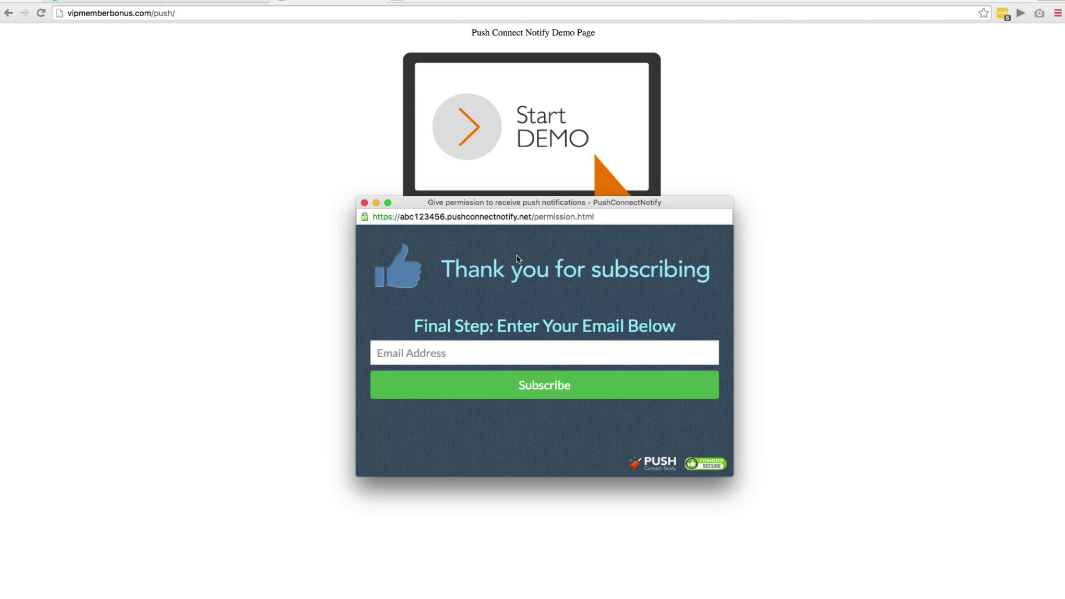
click(364, 202)
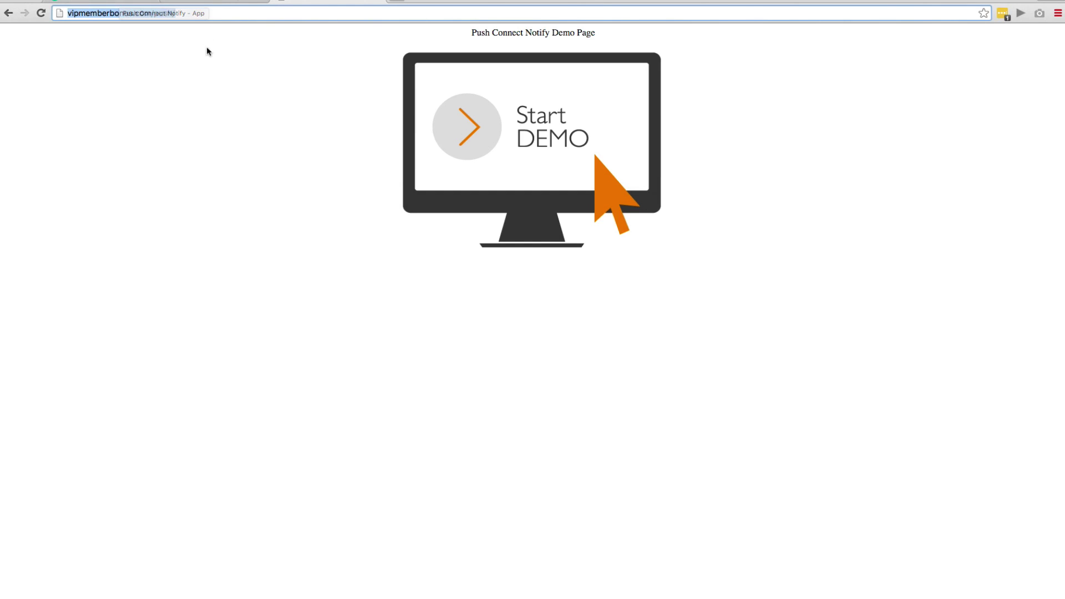
click(116, 1)
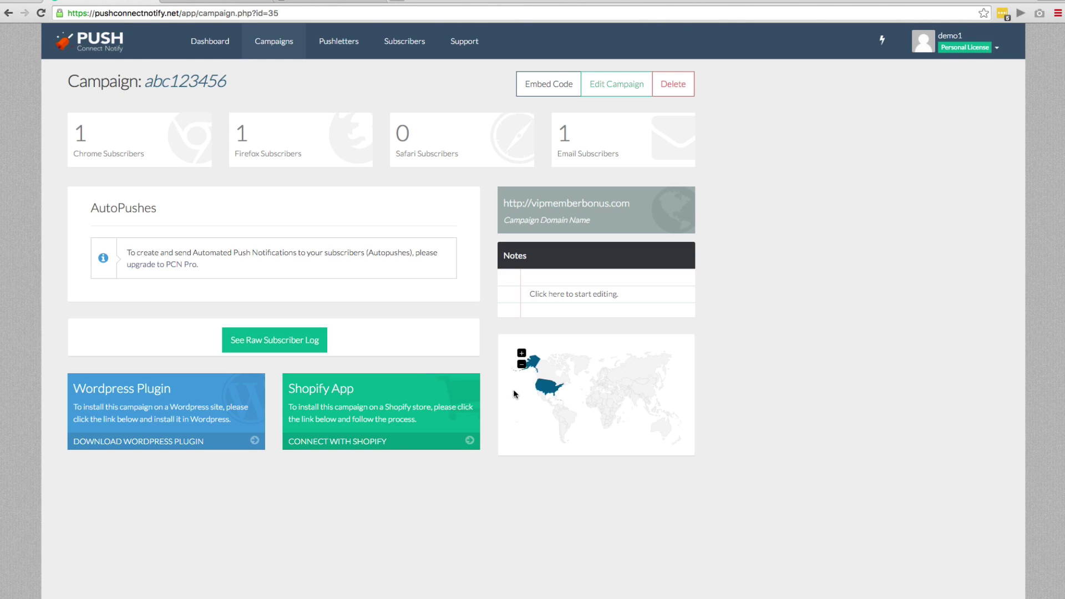
Check the 1 Chrome, 1 Firefox and 1 Email subscriber counters and map, then go to Pushletters.
mouse_move(545, 393)
click(329, 45)
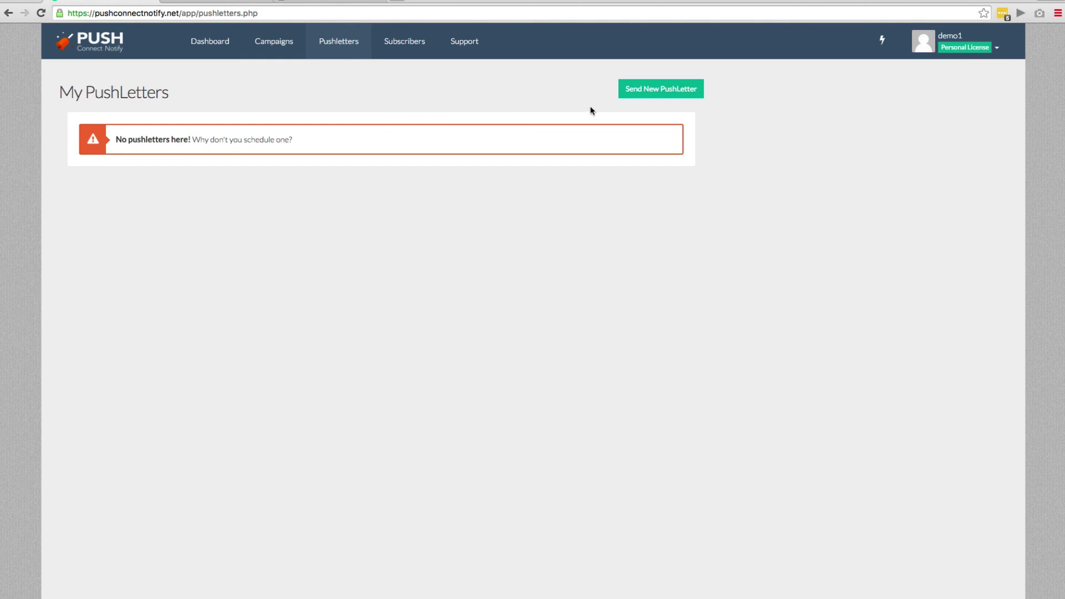
Start a new PushLetter and set its notification icon to the lifebuoy.
click(631, 90)
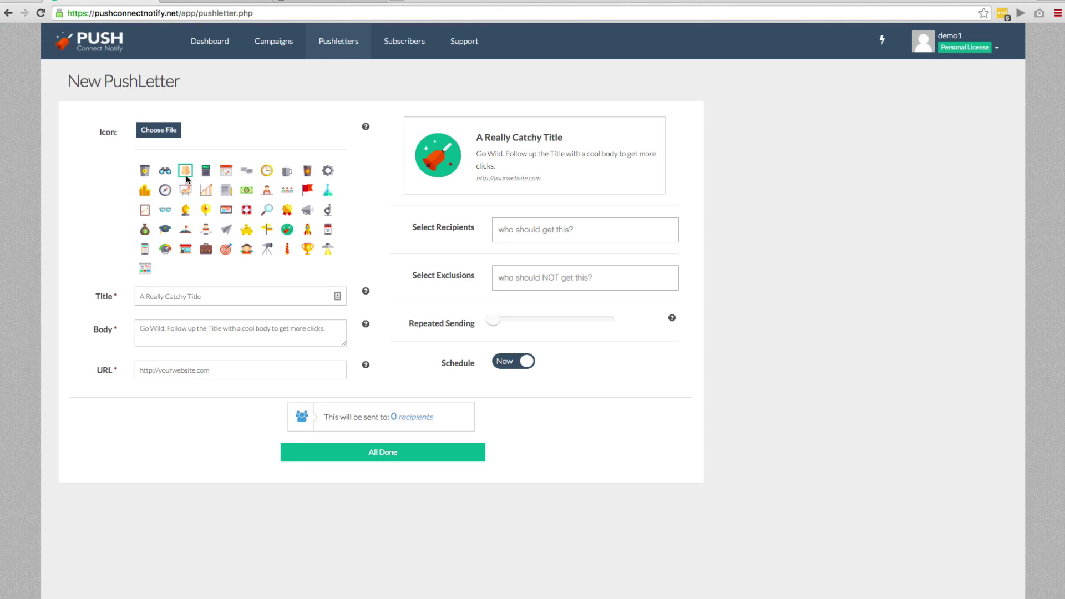
click(186, 171)
click(264, 210)
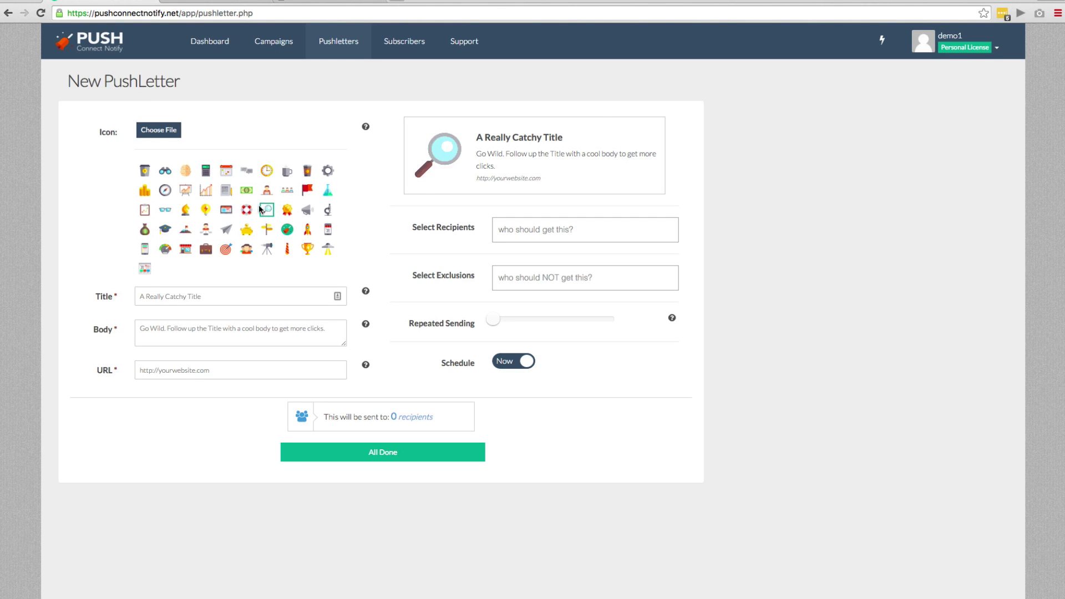
click(251, 211)
Enter title 'Hey It's Jimmy', body 'Showing off a demo - Check Push Connect Notify Here', and the pushconnectnotify.com URL.
click(185, 298)
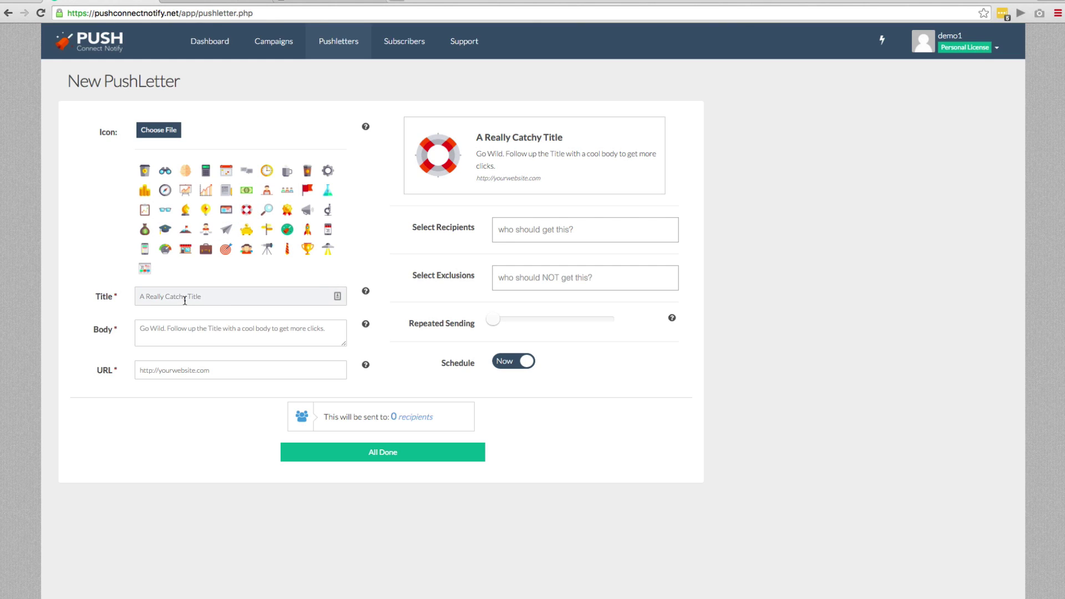
text(Hey It's Jimmy)
key(Tab)
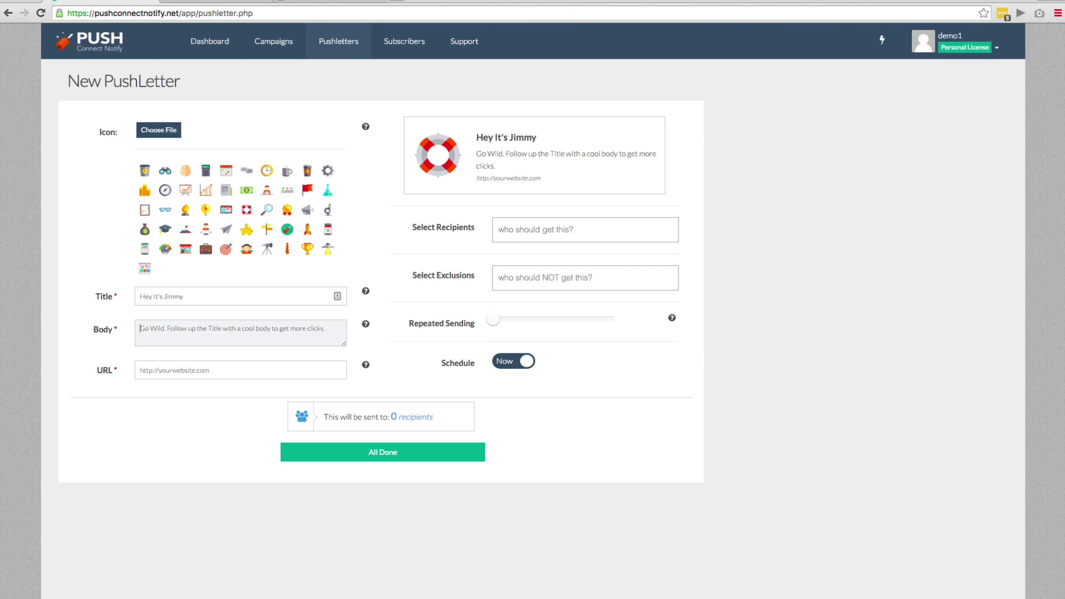
text(Showing off a)
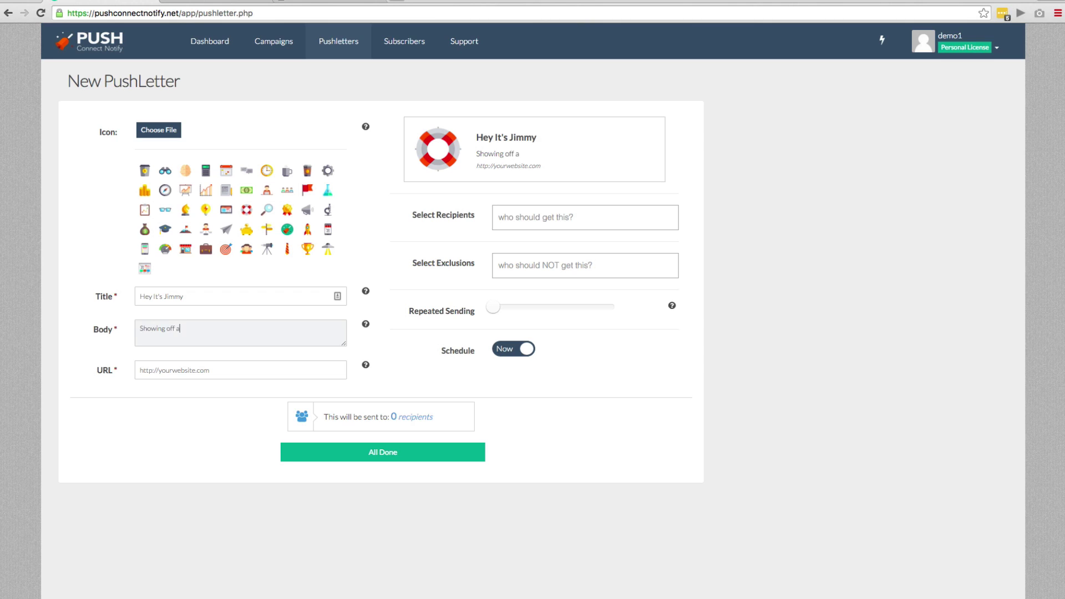
text( demo)
key(Tab)
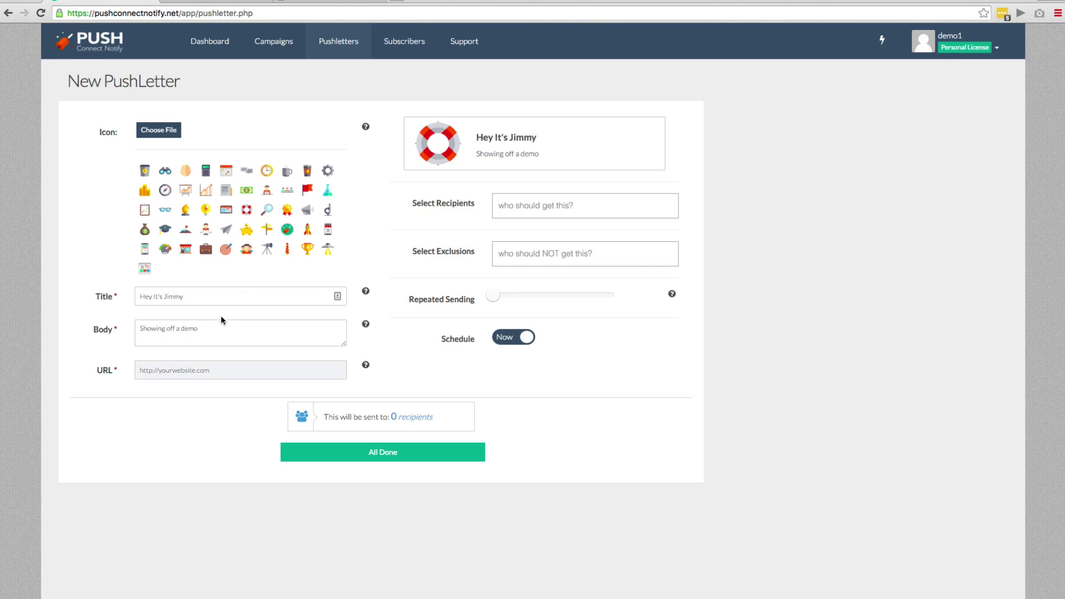
click(225, 325)
text(- Check Push)
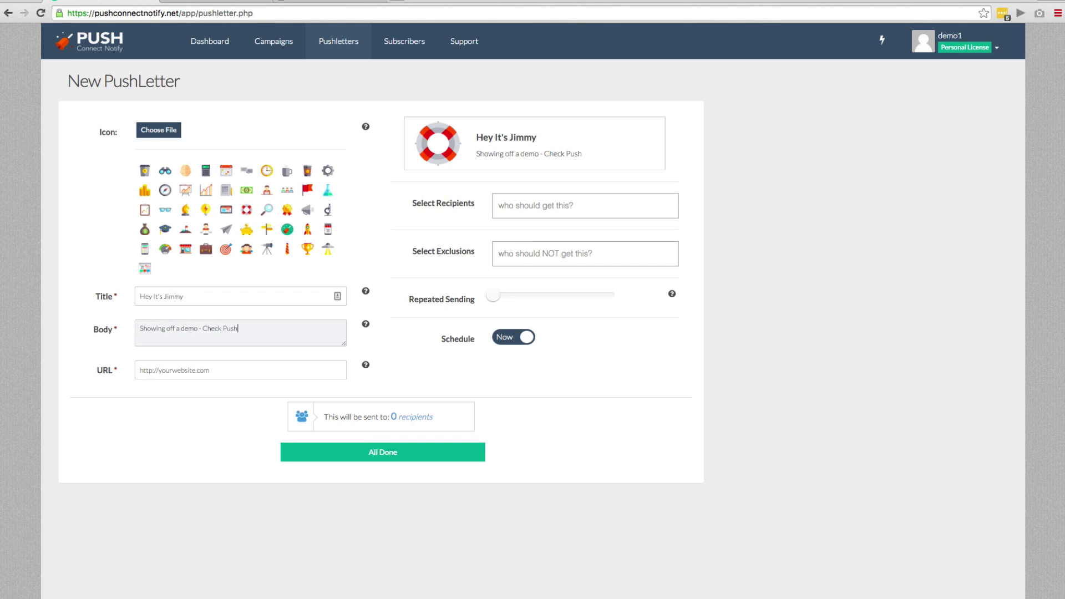
text( Connect Notify Here)
key(Tab)
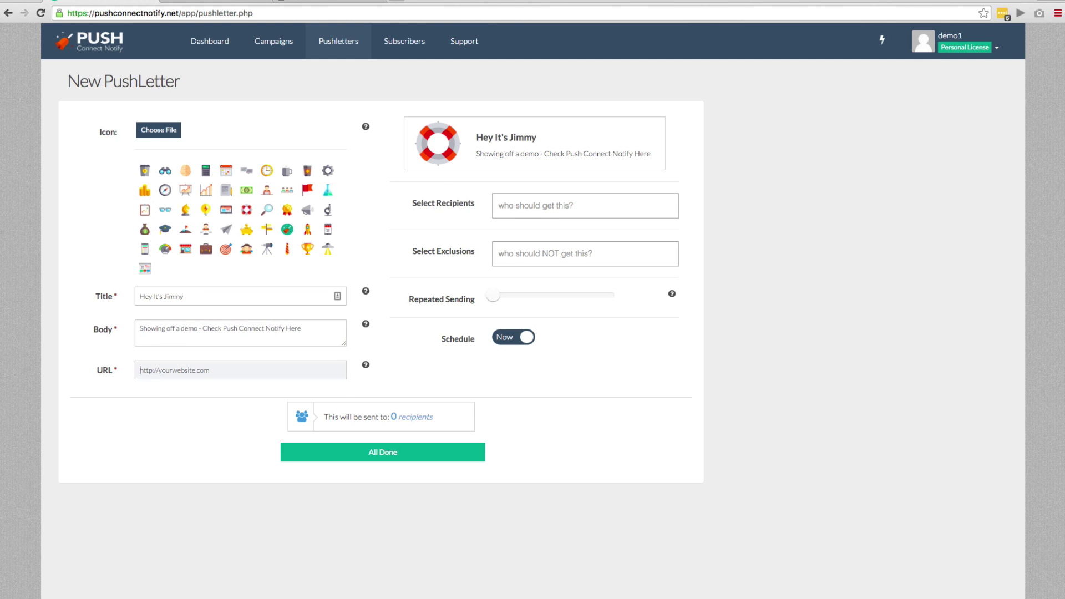
text(http://pu)
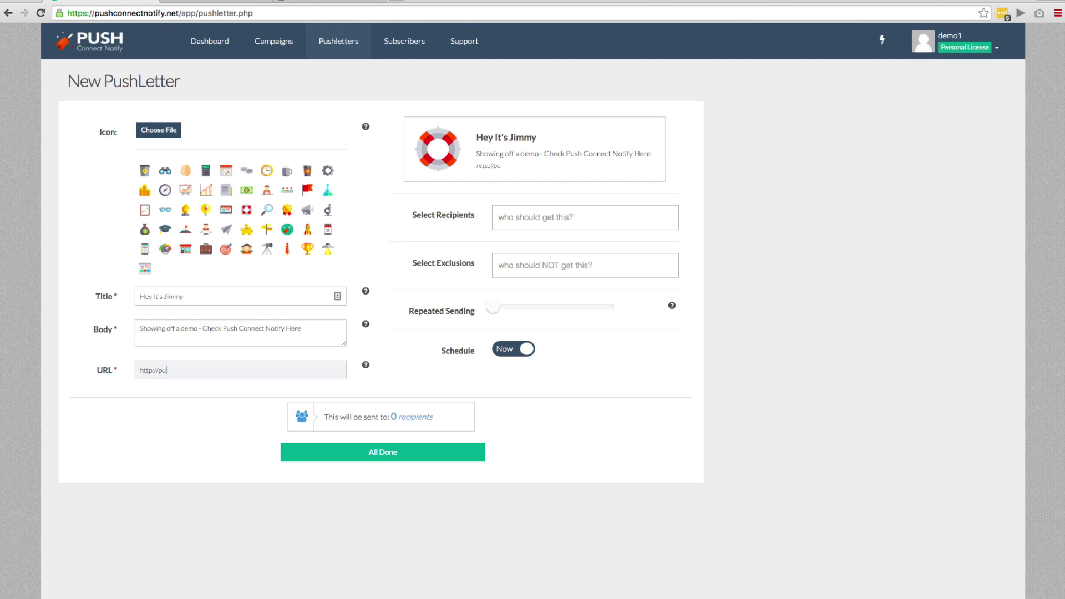
text(shconnectnotify.com)
Address it to campaign abc123456, leaving the schedule on Now for 2 recipients.
click(576, 219)
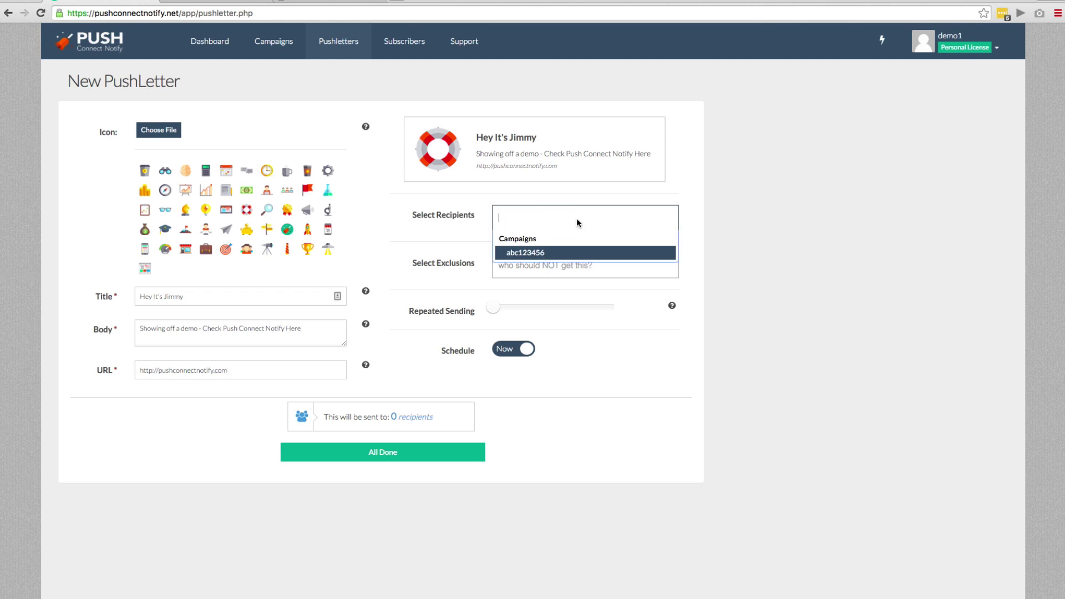
click(561, 254)
click(559, 264)
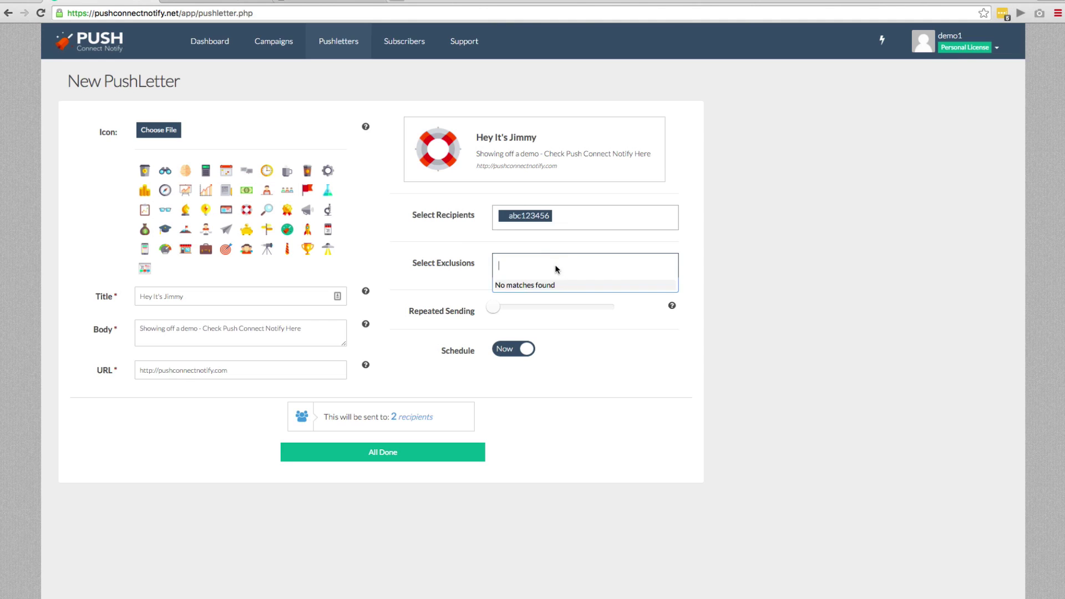
mouse_move(493, 307)
mouse_down()
mouse_move(606, 312)
mouse_move(493, 313)
mouse_up()
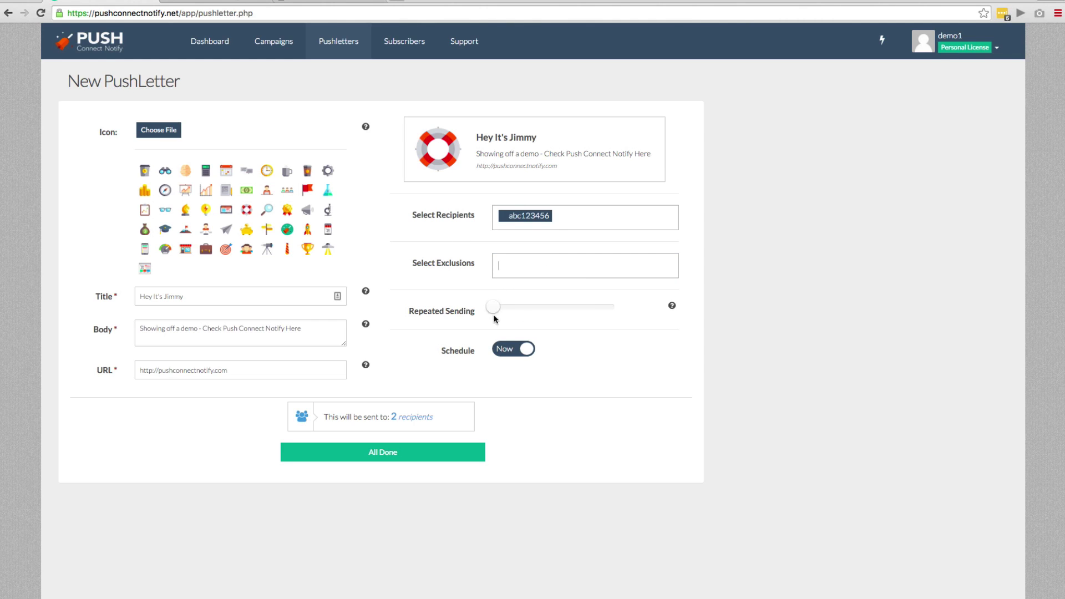
click(504, 346)
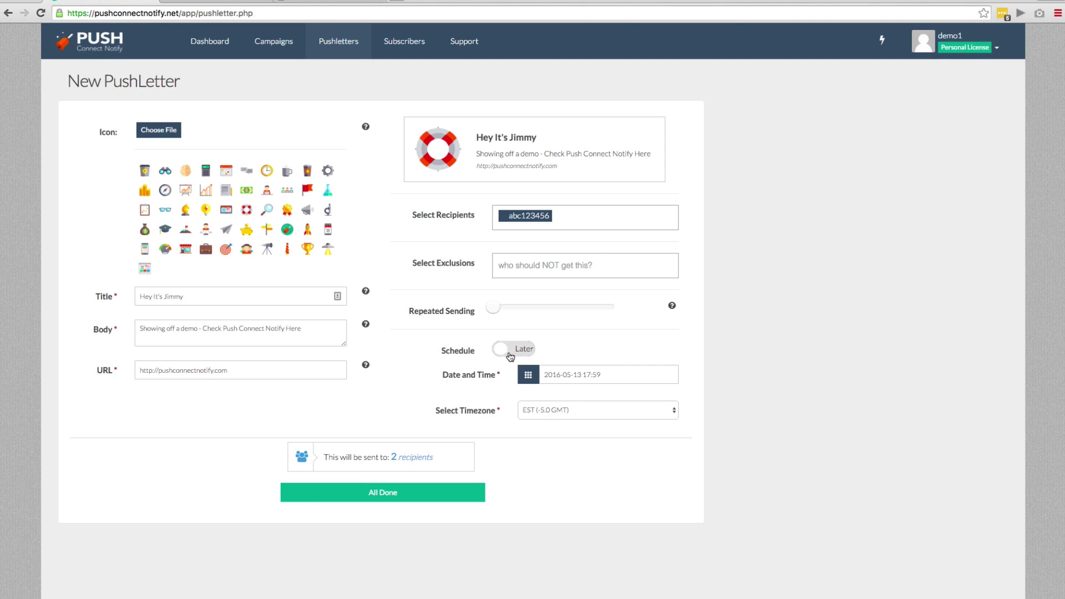
click(507, 350)
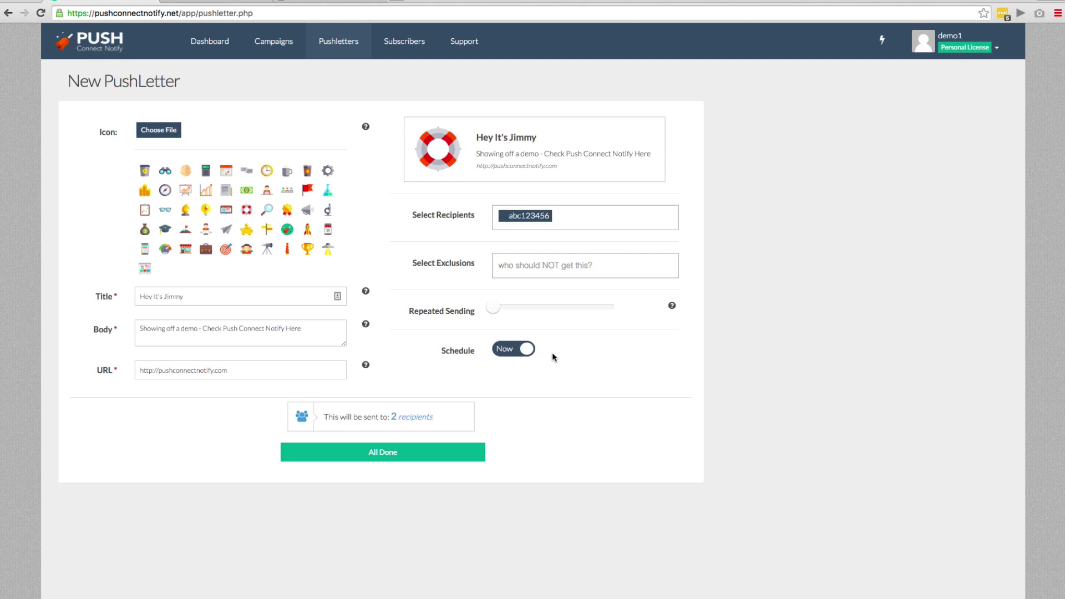
triple_click(373, 417)
click(547, 417)
Send the PushLetter with All Done and close the Firefox copy of the 'Hey It's Jimmy' notification.
click(432, 451)
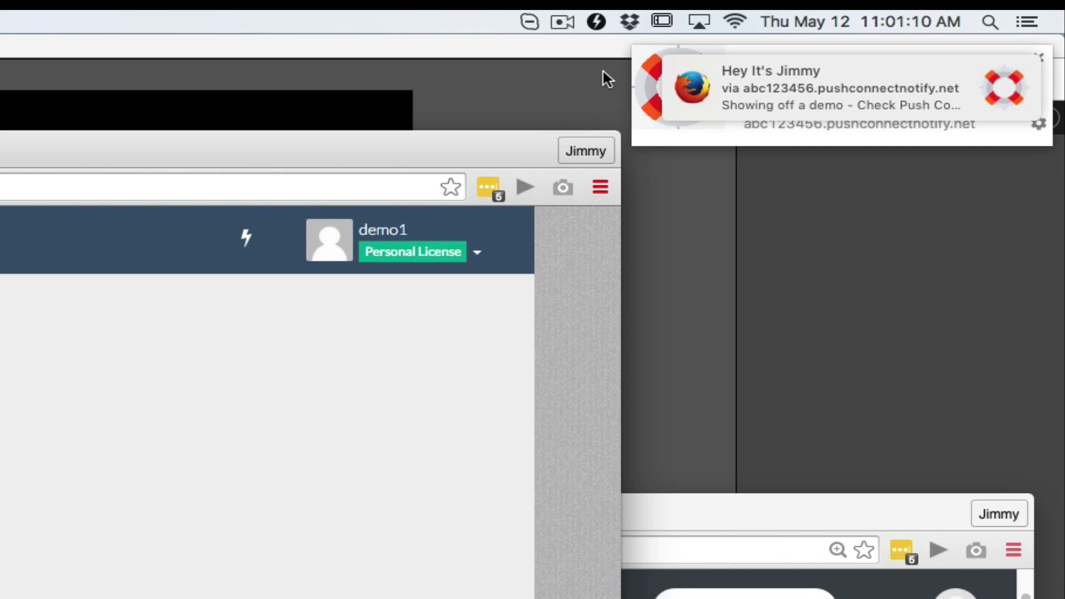
mouse_move(737, 67)
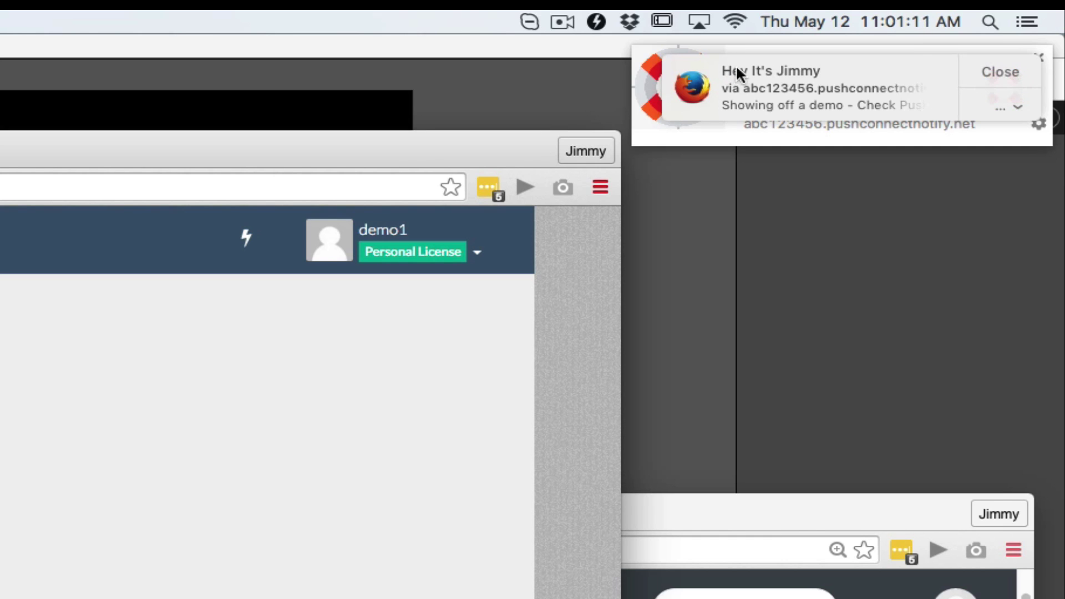
click(974, 71)
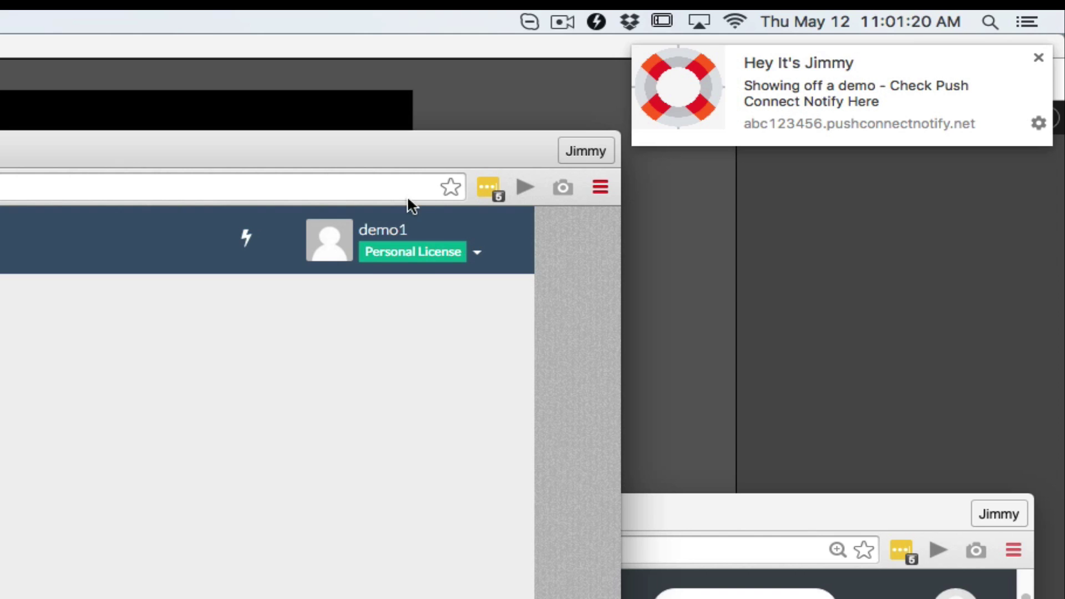
Close the Chrome notification and highlight the 'Hey It's Jimmy' PushLetter's click count of 1 on the dashboard.
click(788, 104)
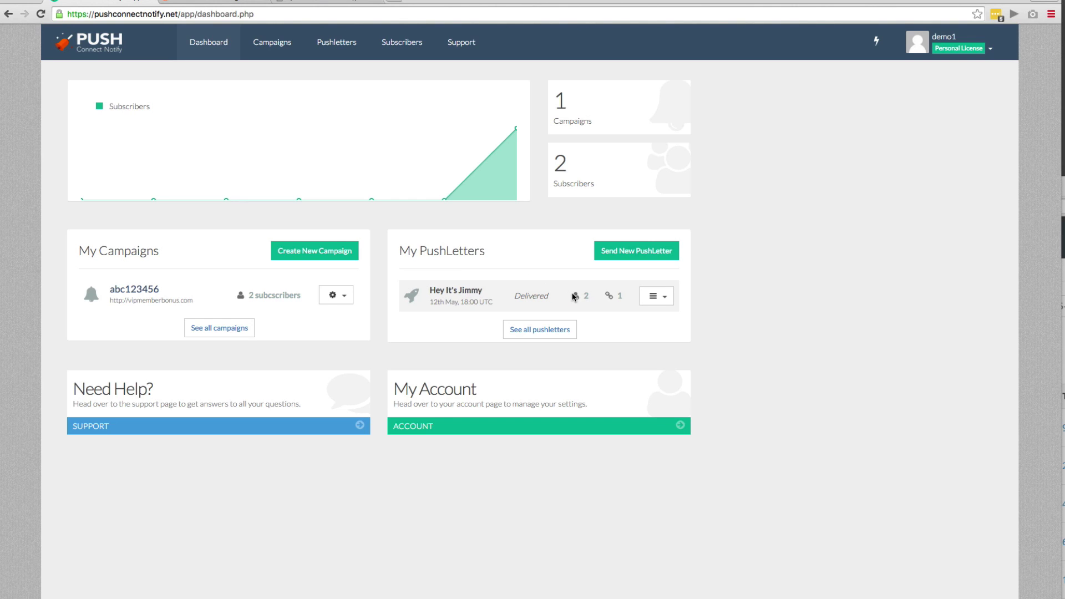
double_click(618, 297)
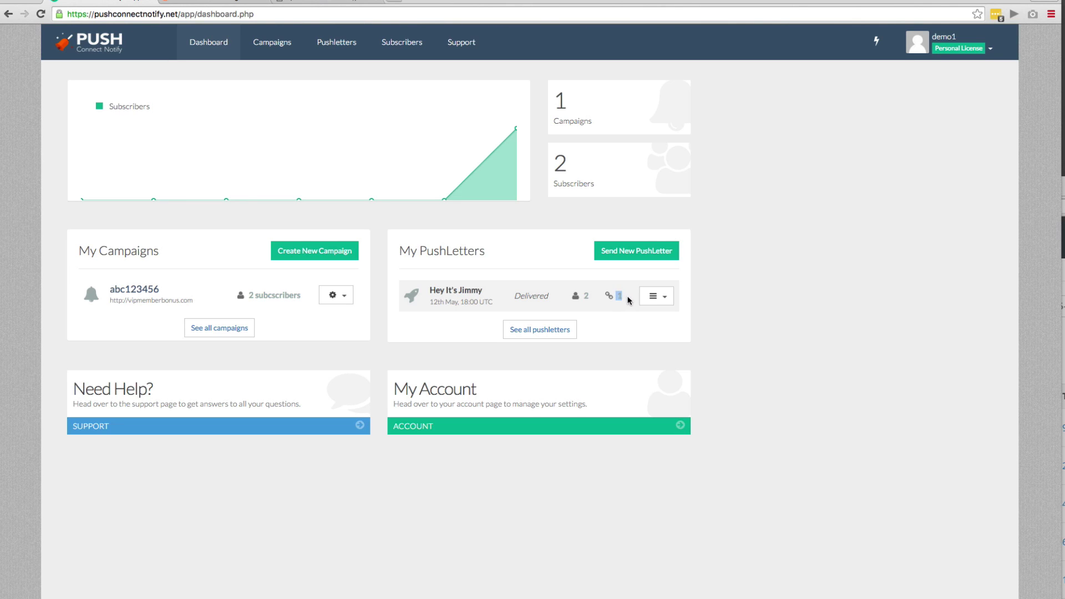